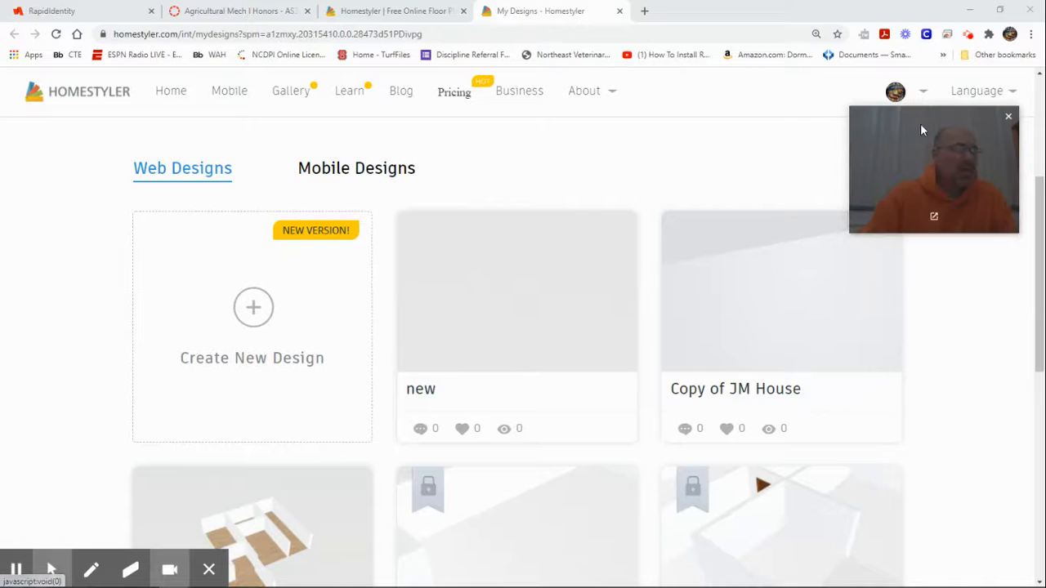
# Step: Scroll down the saved designs and open JM Houseplan Ex's project page in a new tab
pyautogui.moveTo(896, 91)
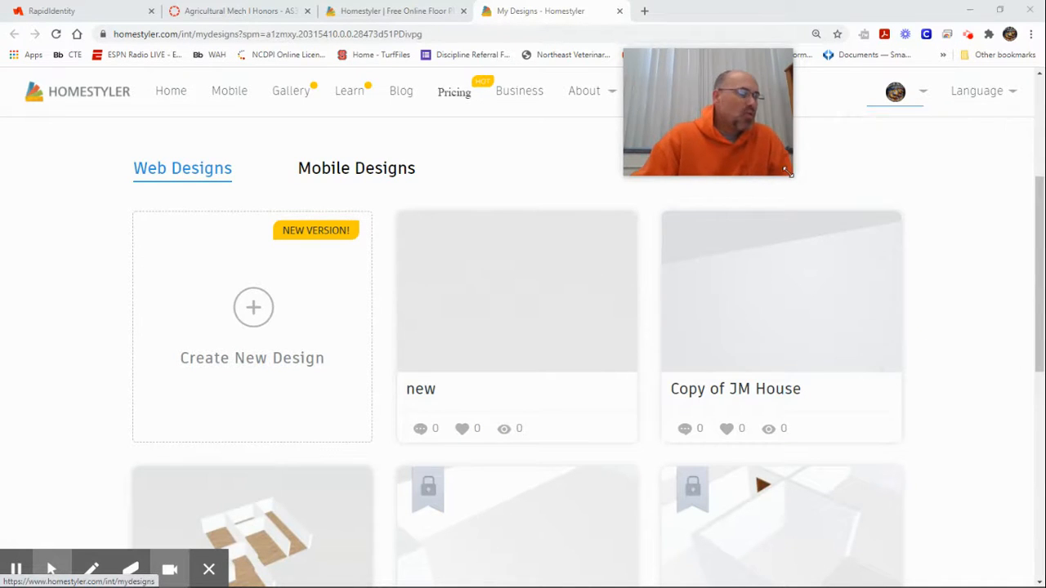
pyautogui.moveTo(704, 77); pyautogui.dragTo(962, 93)
pyautogui.moveTo(954, 167)
pyautogui.scroll(-2, 420, 422)
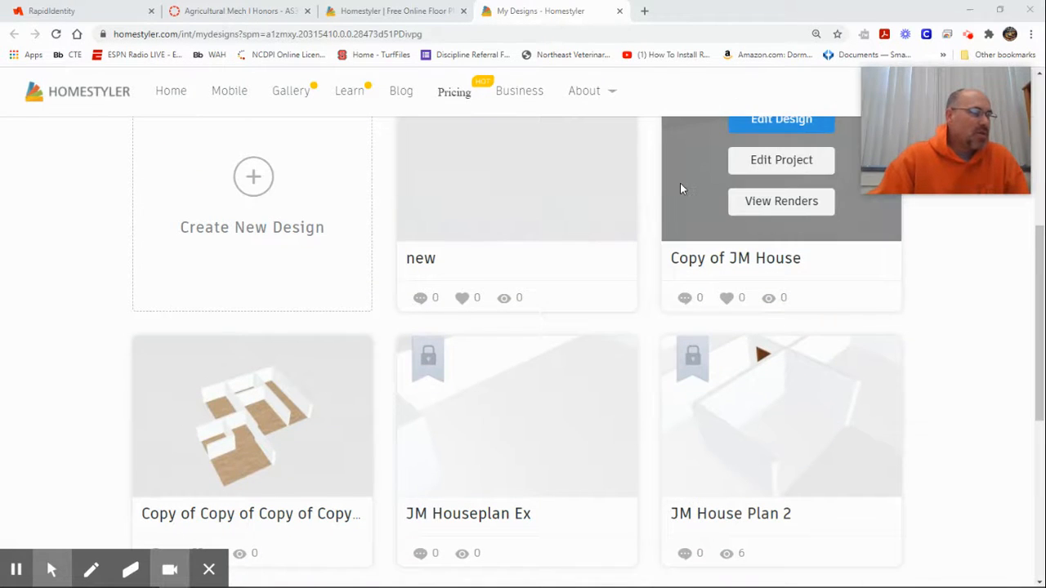
pyautogui.moveTo(570, 357)
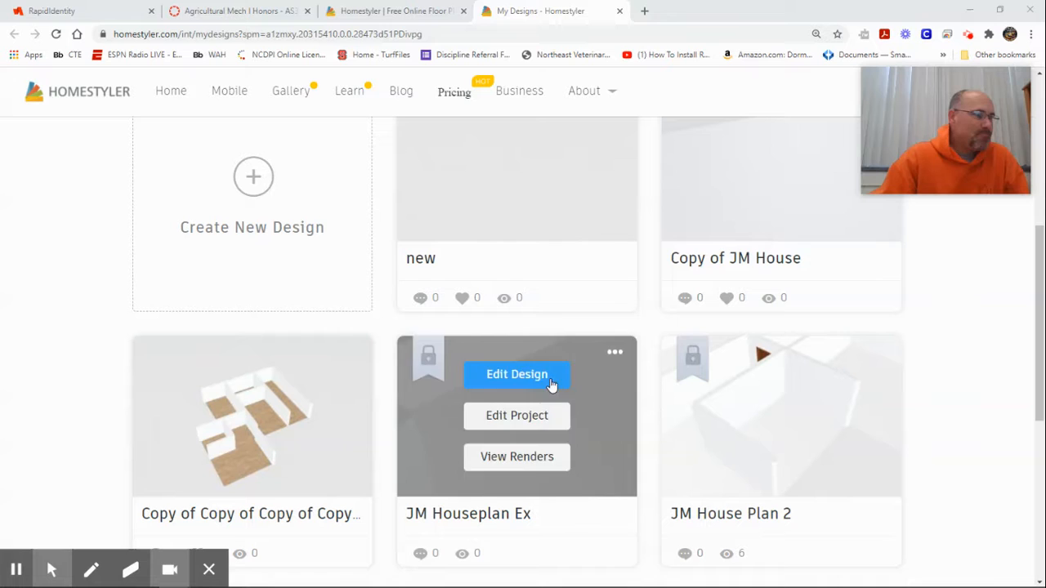
pyautogui.scroll(-4, 582, 340)
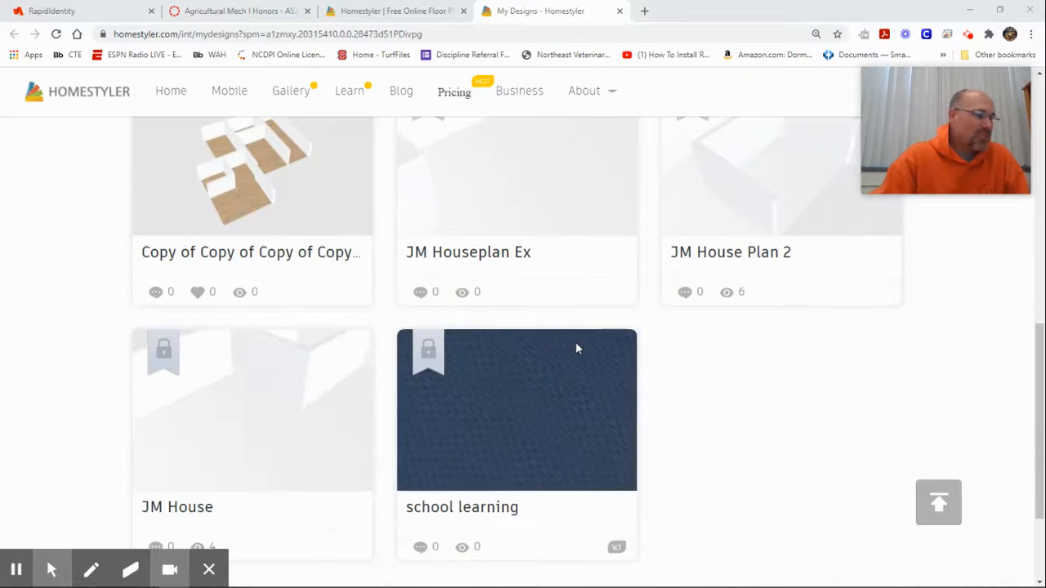
pyautogui.click(485, 257)
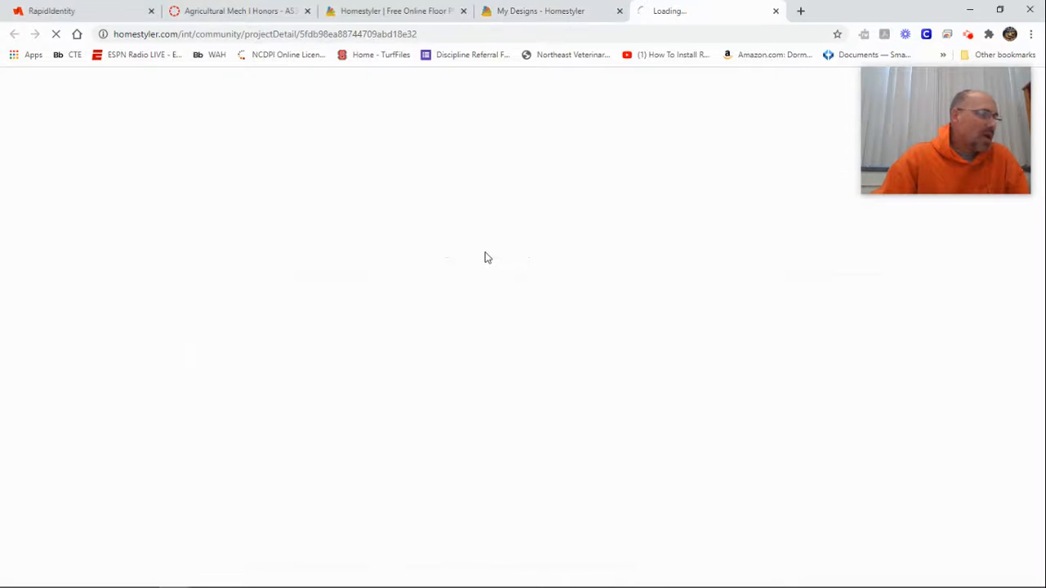
# Step: Start editing the JM Houseplan Ex project and open its floor plan in the design editor
pyautogui.moveTo(903, 107); pyautogui.dragTo(903, 184)
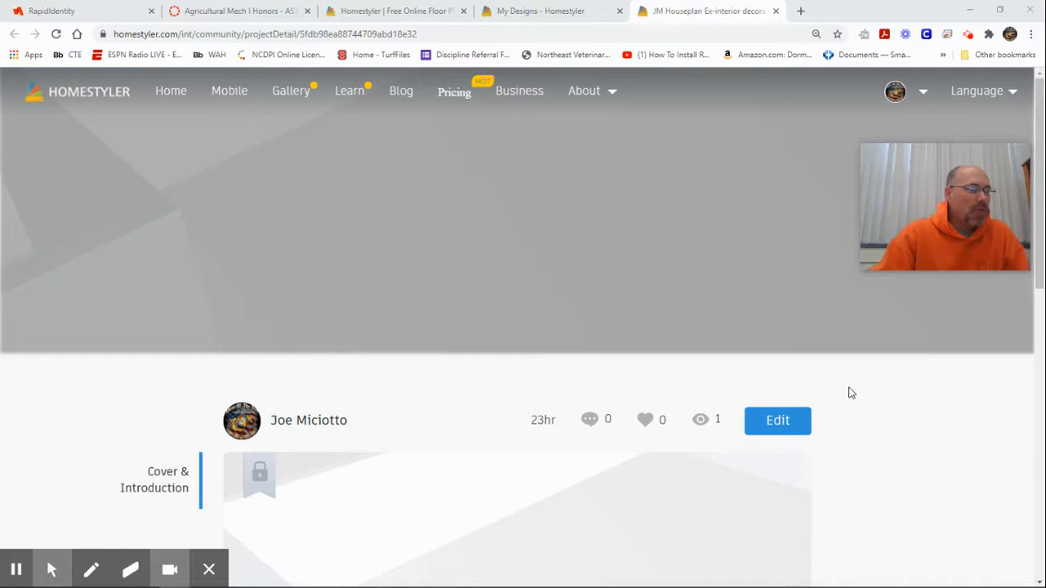
pyautogui.scroll(-4, 854, 396)
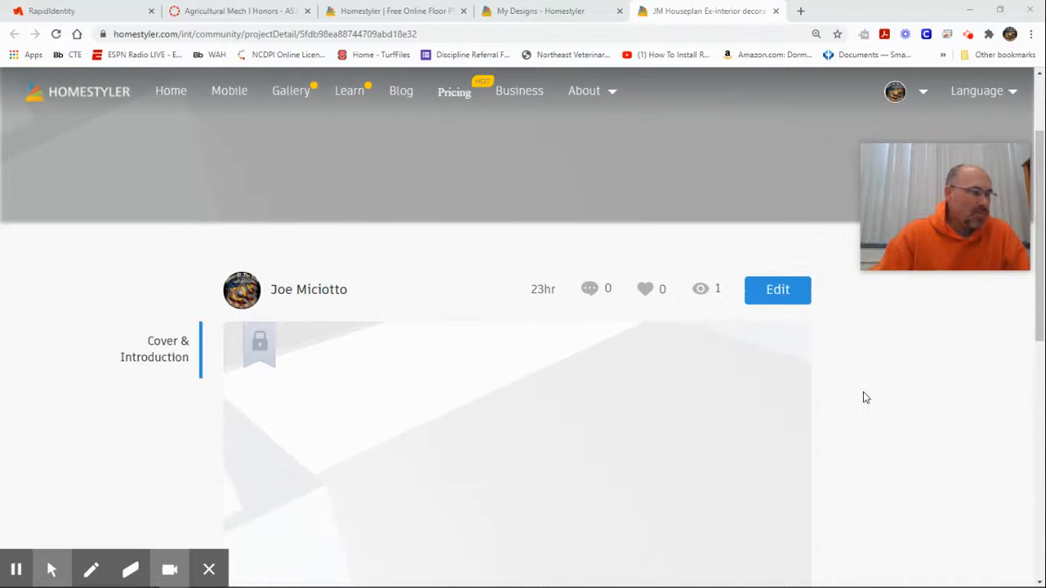
pyautogui.scroll(-3, 748, 409)
pyautogui.scroll(6, 745, 403)
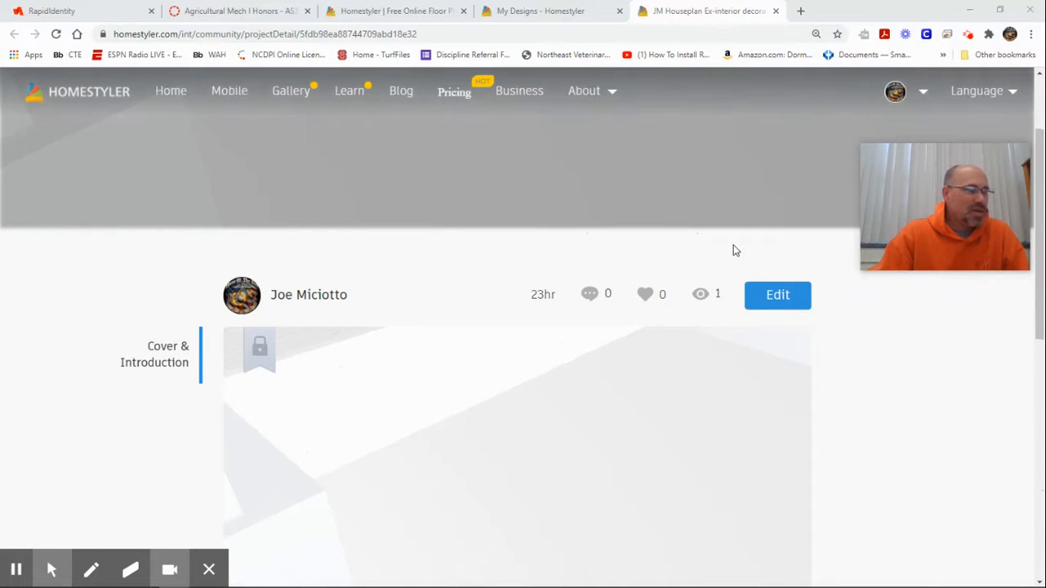
pyautogui.click(783, 296)
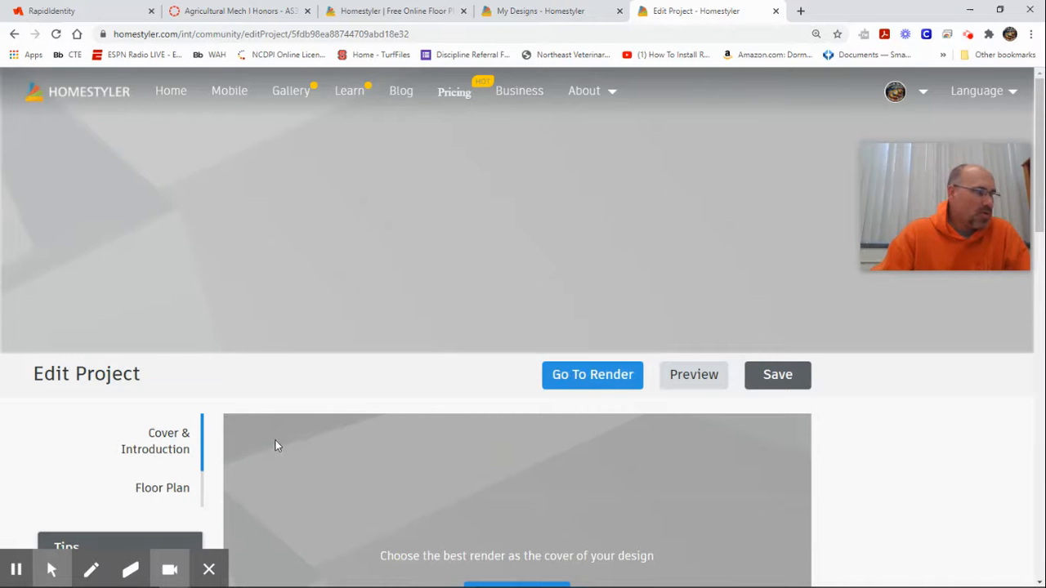
pyautogui.moveTo(71, 576)
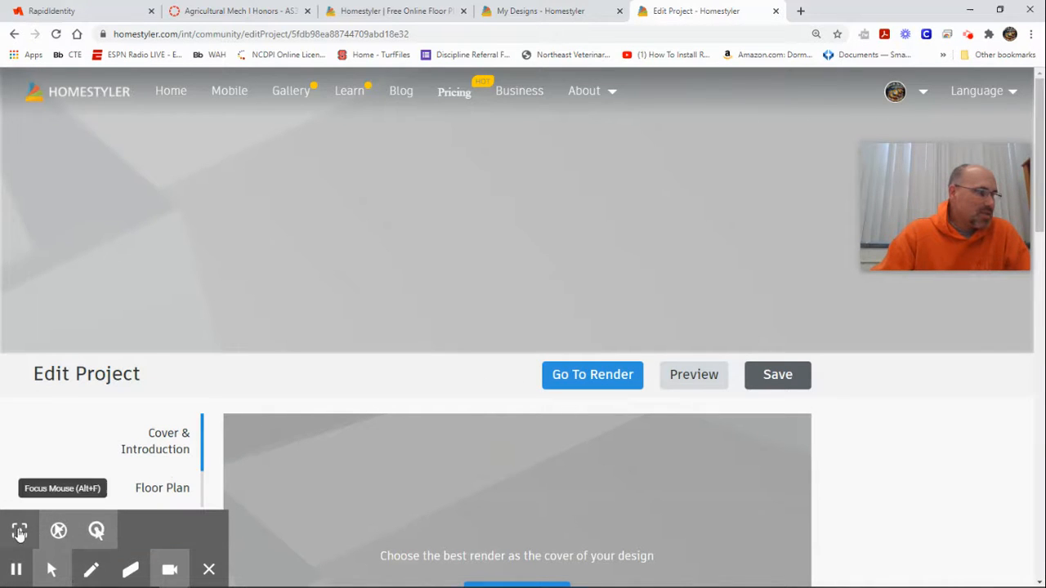
pyautogui.click(20, 532)
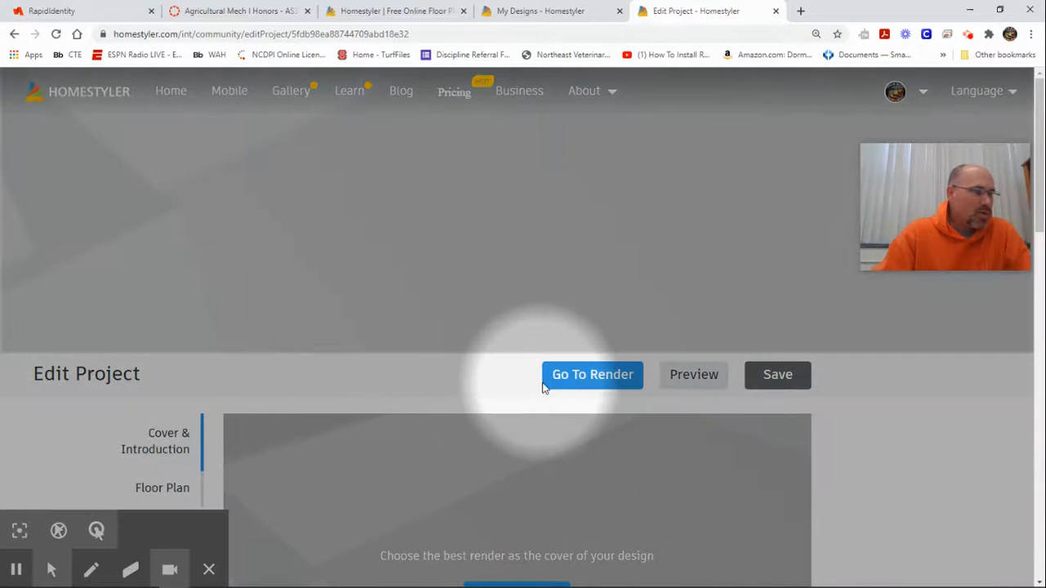
pyautogui.click(586, 378)
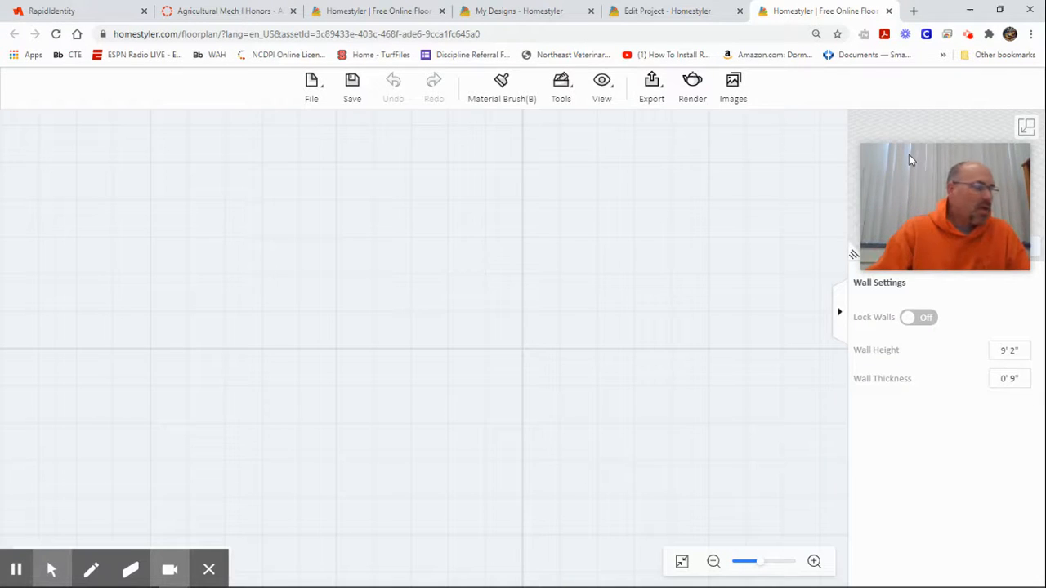
# Step: Zoom out two steps and pan so the Bedroom and the large unnamed room are centred
pyautogui.click(712, 564)
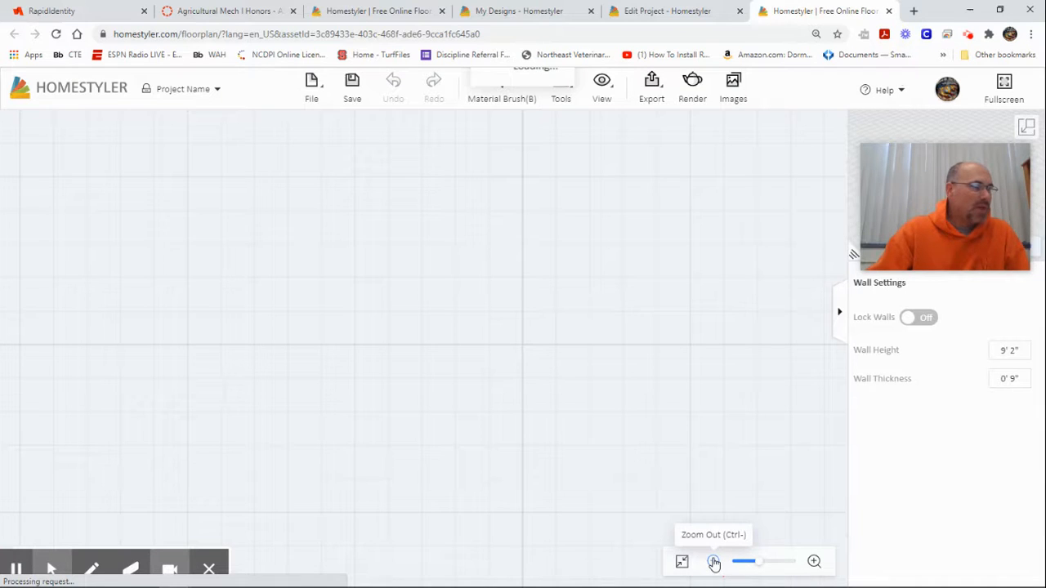
pyautogui.click(713, 562)
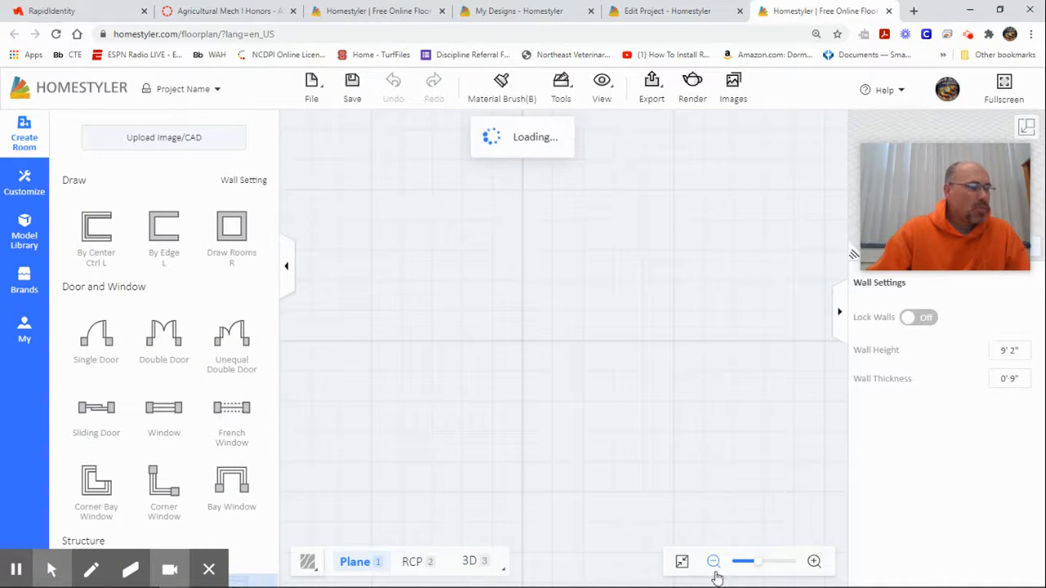
pyautogui.moveTo(464, 354); pyautogui.dragTo(513, 314)
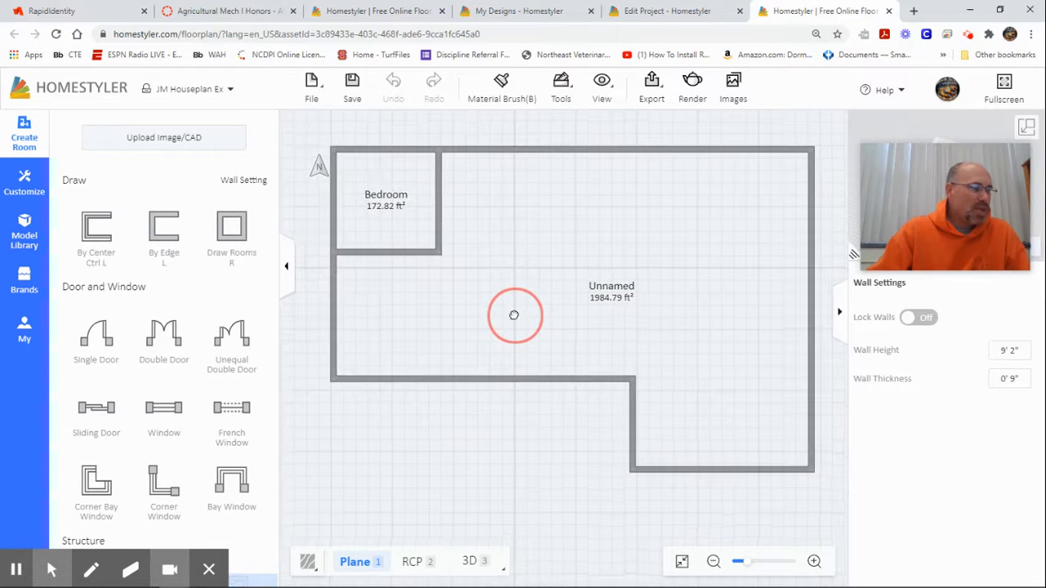
# Step: Place a 3' 0" single door in the Bedroom's lower wall and make the editor fullscreen
pyautogui.moveTo(972, 228)
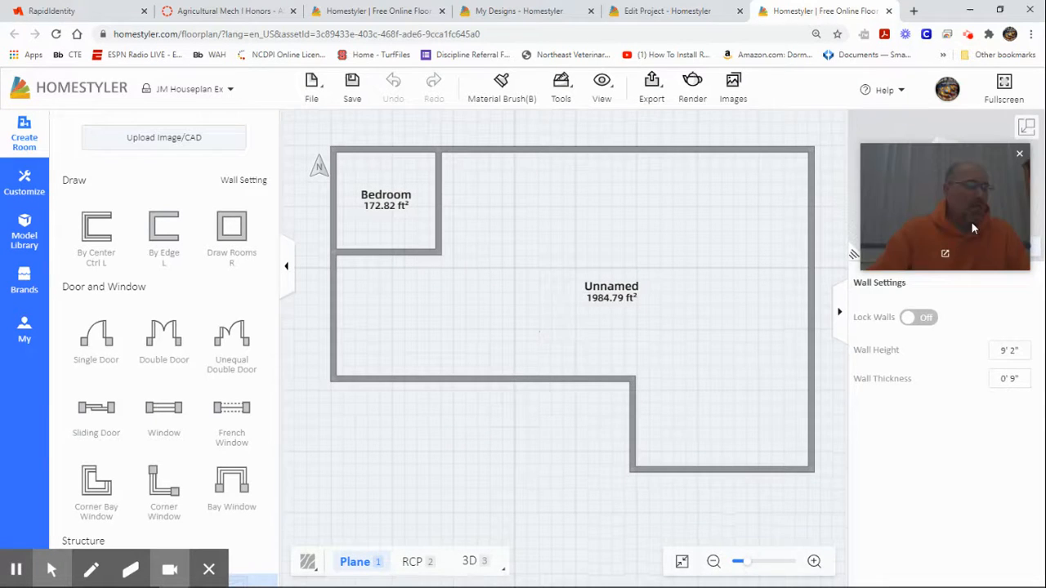
pyautogui.moveTo(970, 222); pyautogui.dragTo(969, 536)
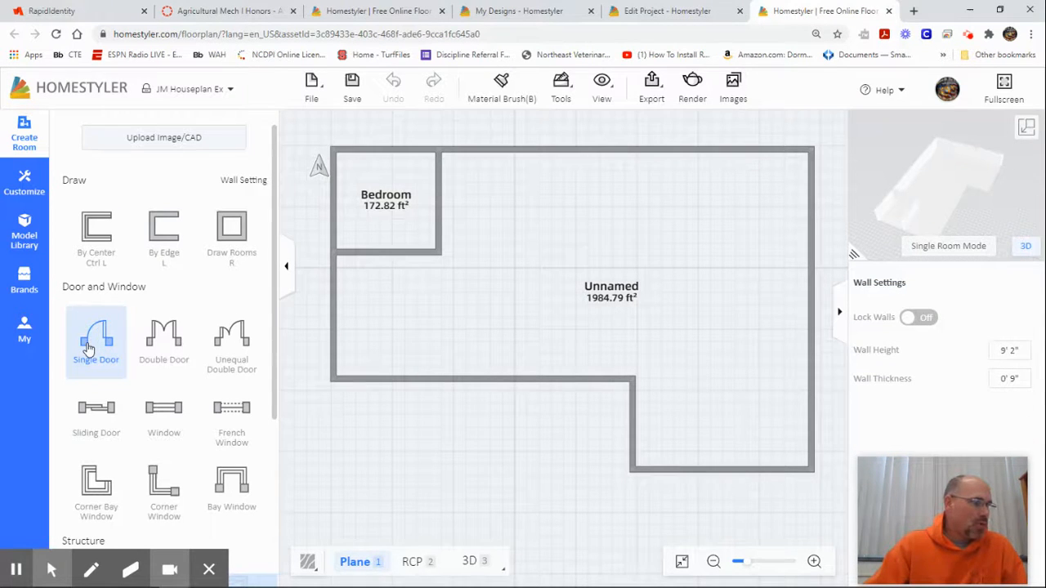
pyautogui.moveTo(148, 354); pyautogui.dragTo(387, 251)
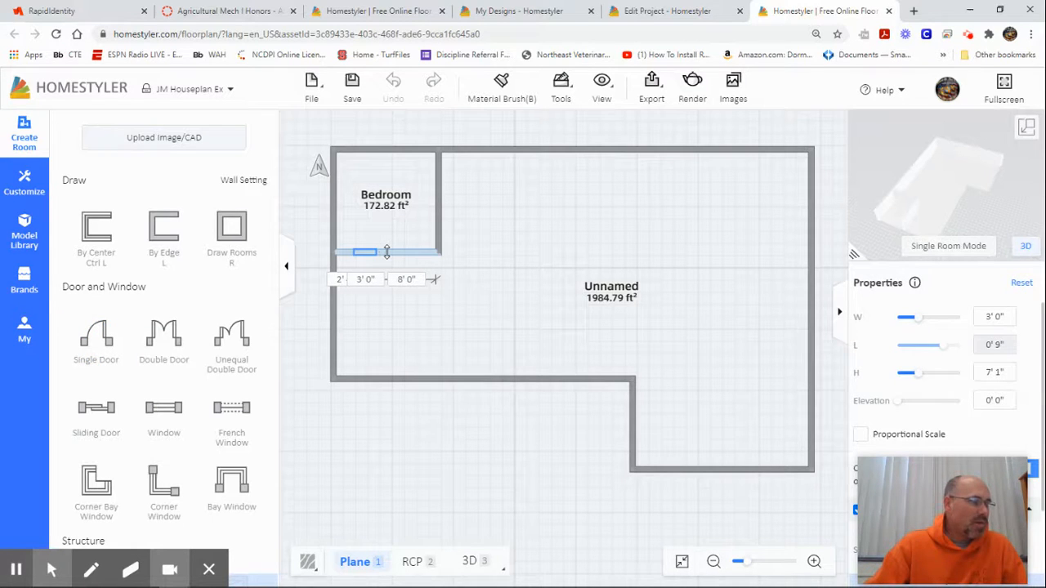
pyautogui.click(342, 283)
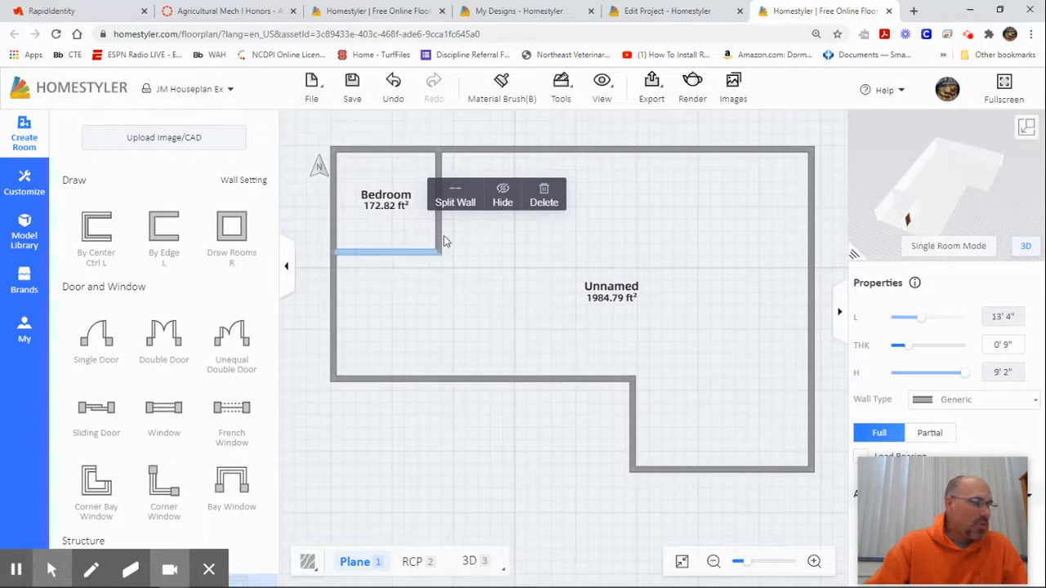
pyautogui.click(1003, 90)
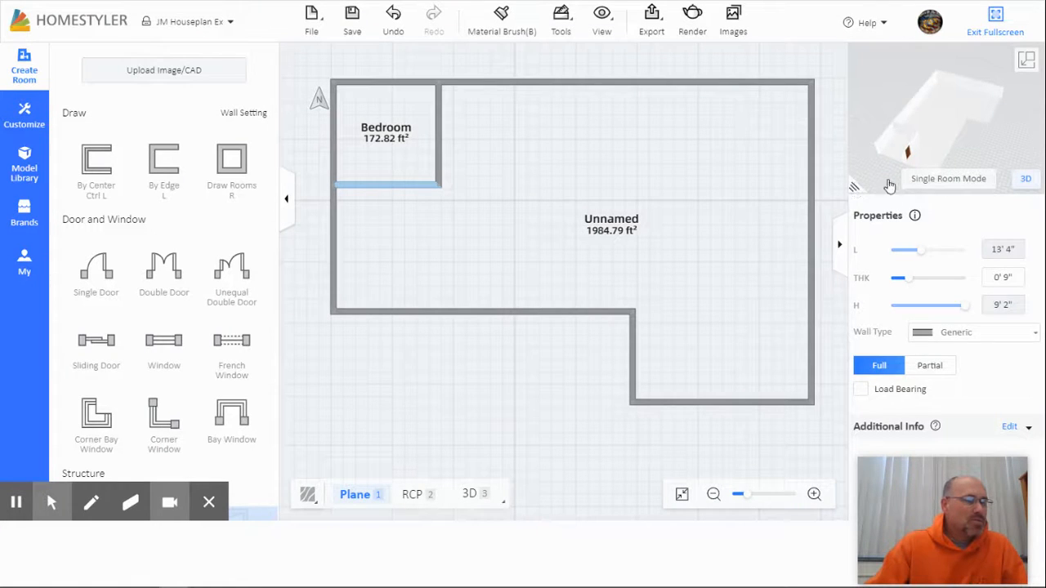
# Step: Enlarge the 3D preview and orbit the model so the new bedroom door shows
pyautogui.moveTo(854, 189); pyautogui.dragTo(823, 175)
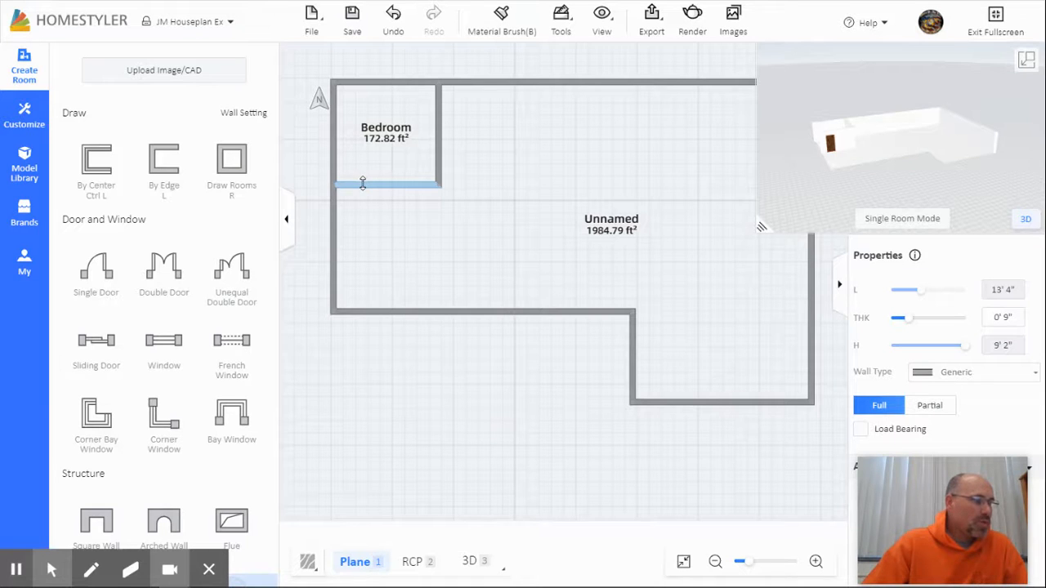
pyautogui.moveTo(851, 151); pyautogui.dragTo(822, 139)
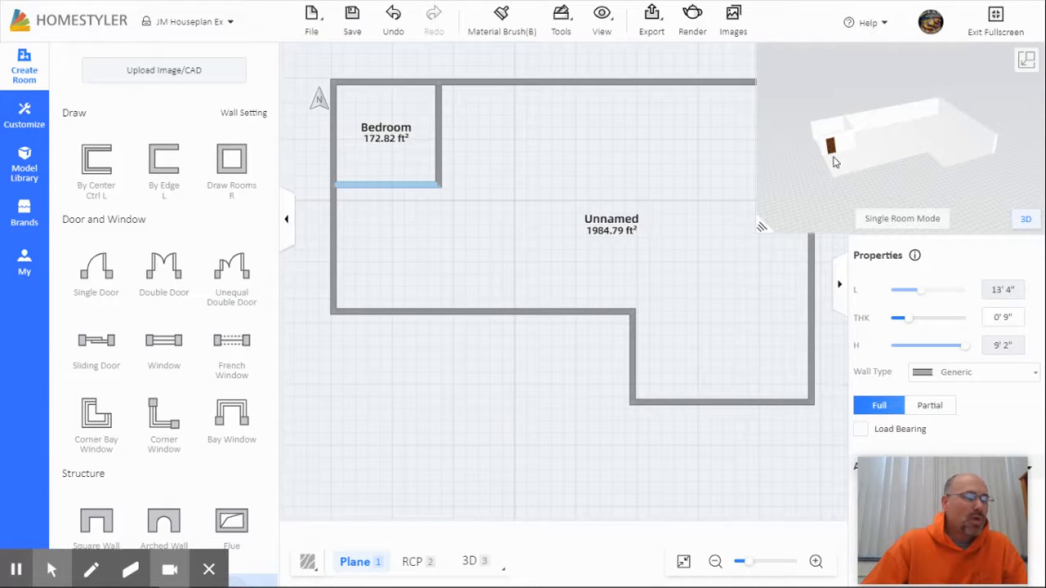
pyautogui.moveTo(832, 170); pyautogui.dragTo(821, 145)
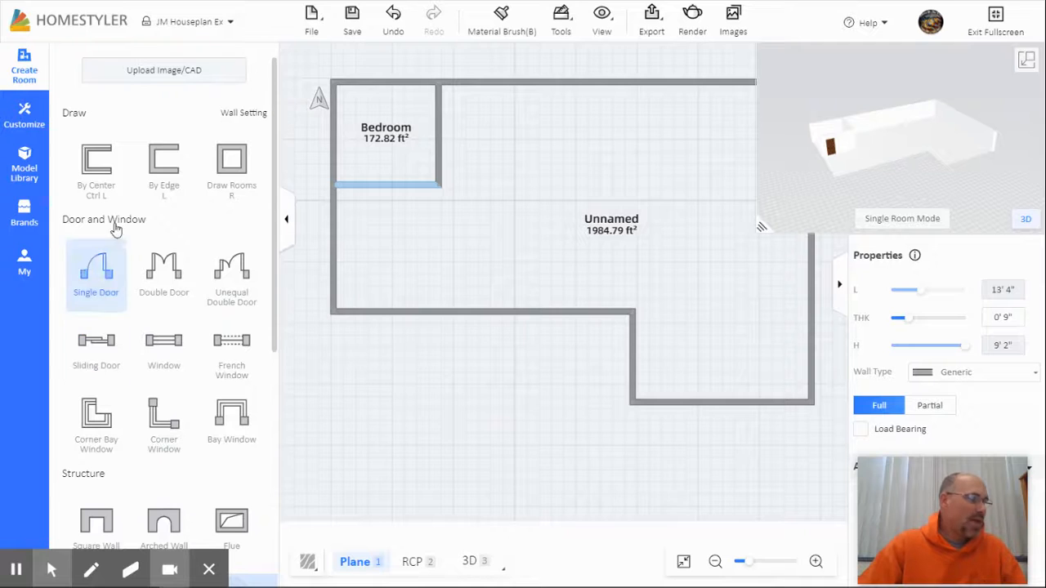
pyautogui.click(165, 347)
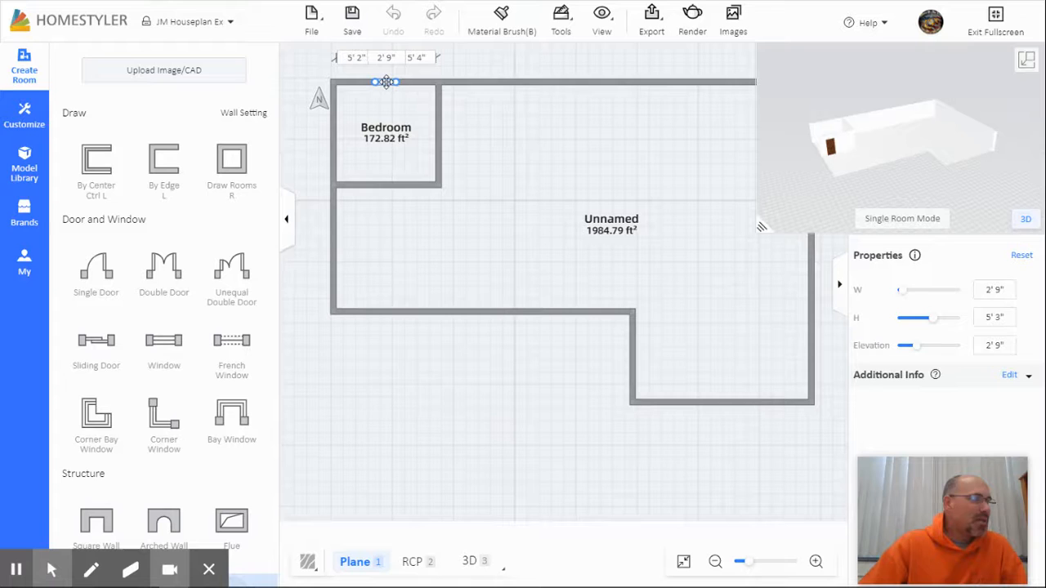
pyautogui.click(387, 85)
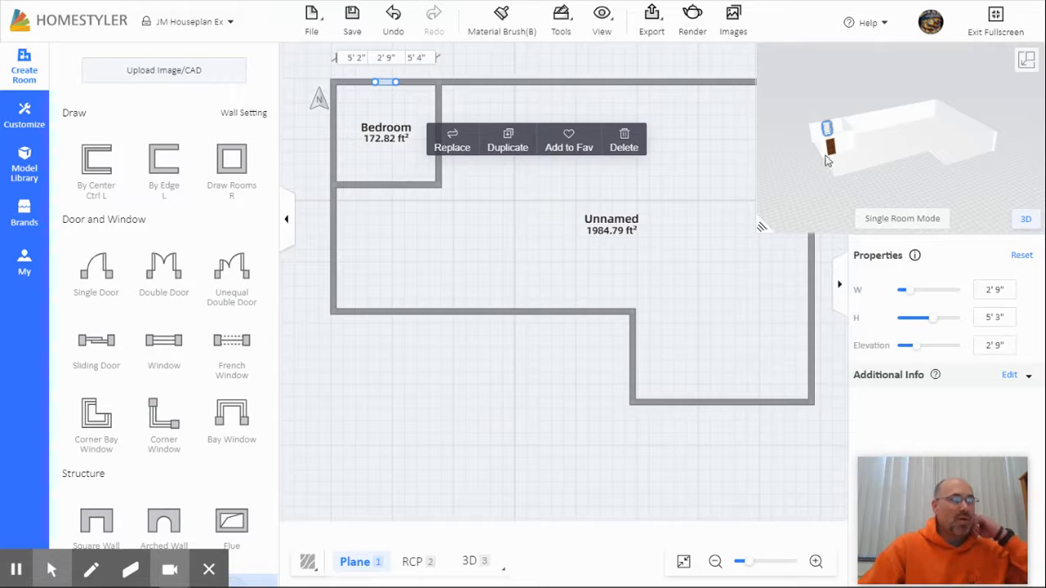
pyautogui.click(864, 172)
pyautogui.moveTo(865, 171); pyautogui.dragTo(865, 184)
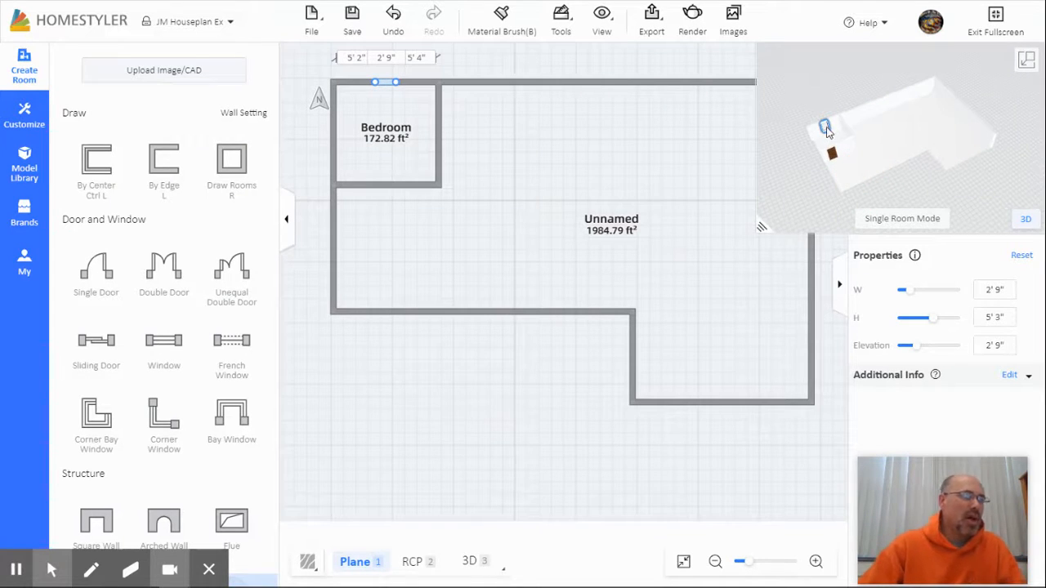
pyautogui.moveTo(860, 163); pyautogui.dragTo(814, 154)
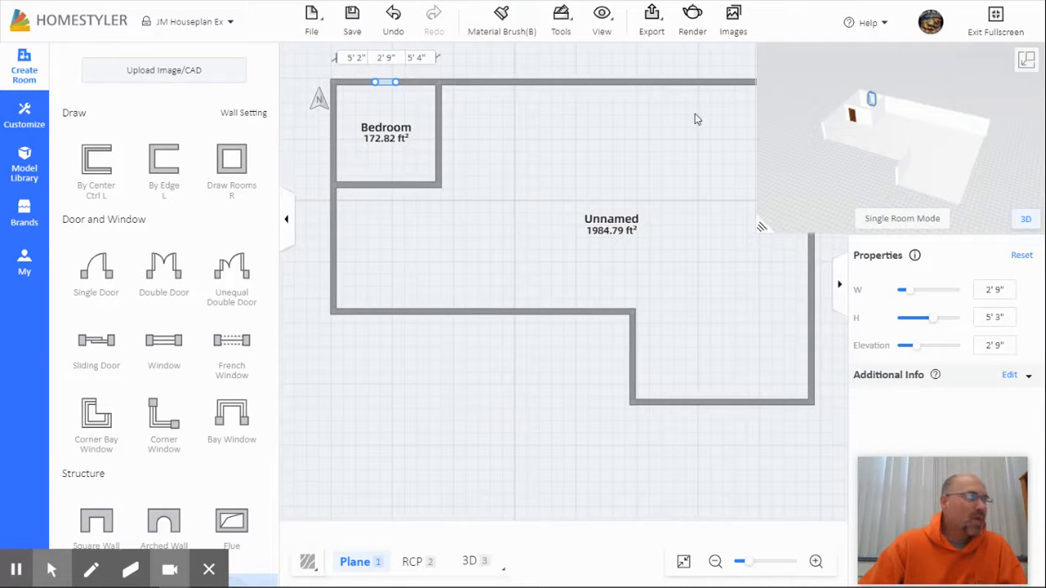
# Step: Filter the Construction model library to windows and scroll down to the wooden window
pyautogui.click(24, 163)
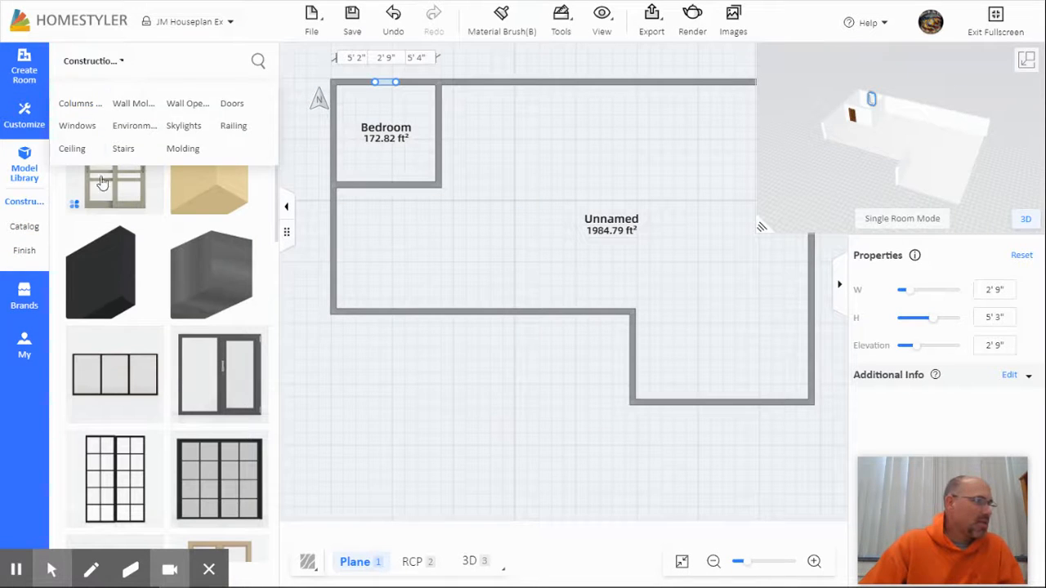
pyautogui.moveTo(115, 65)
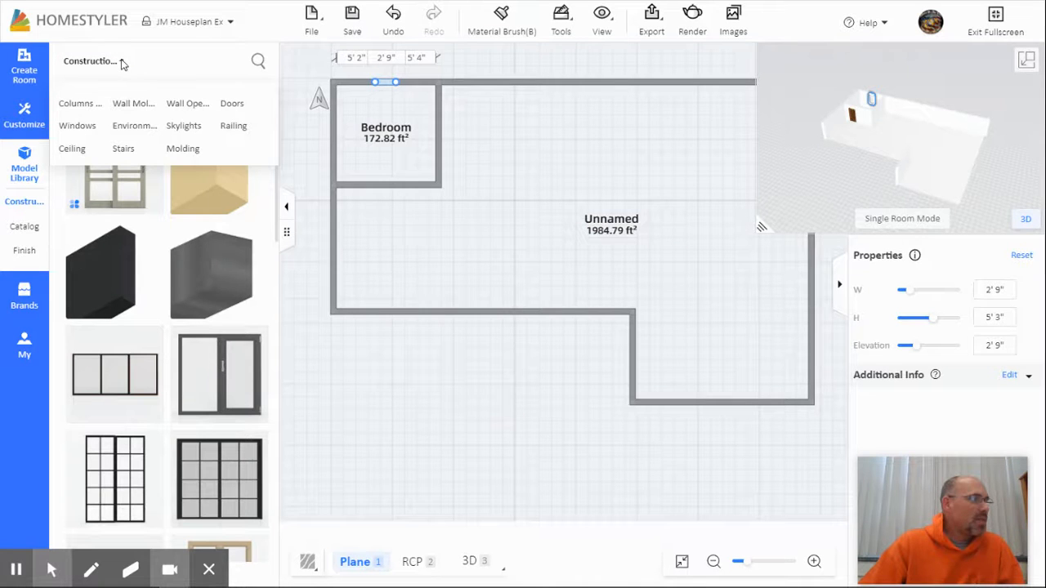
pyautogui.click(78, 128)
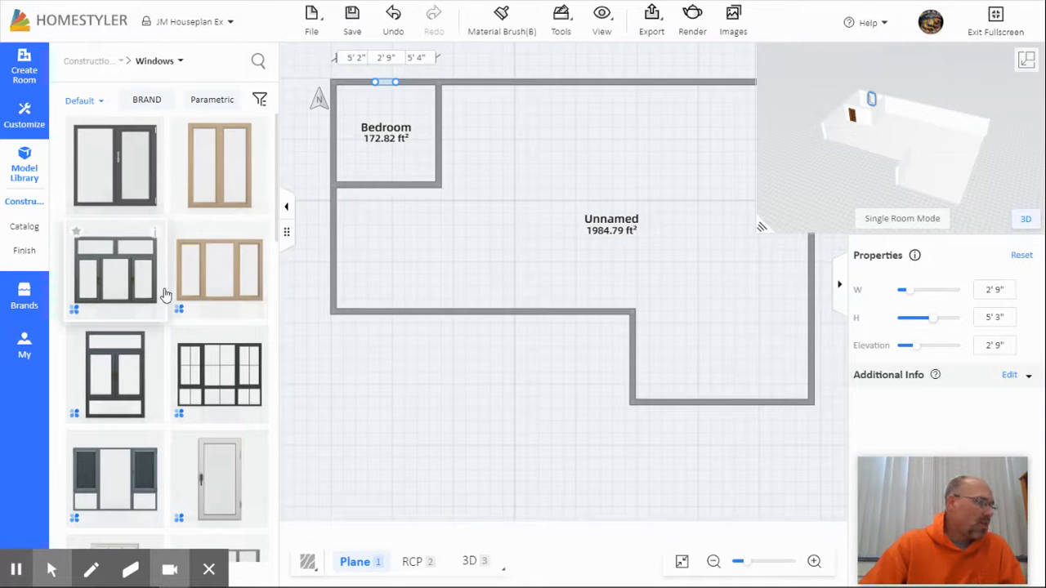
pyautogui.scroll(-5, 165, 293)
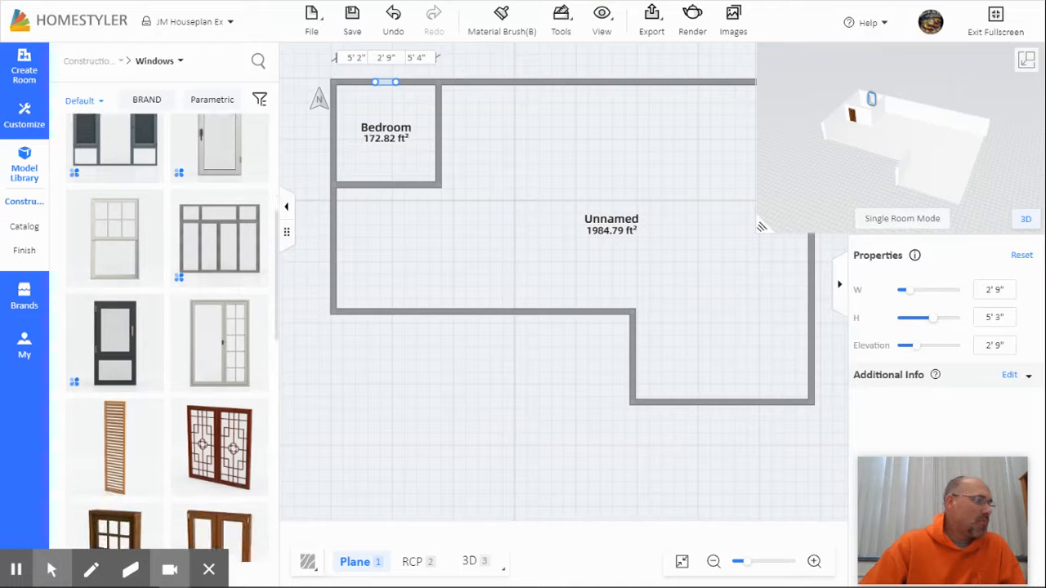
pyautogui.scroll(-5, 165, 293)
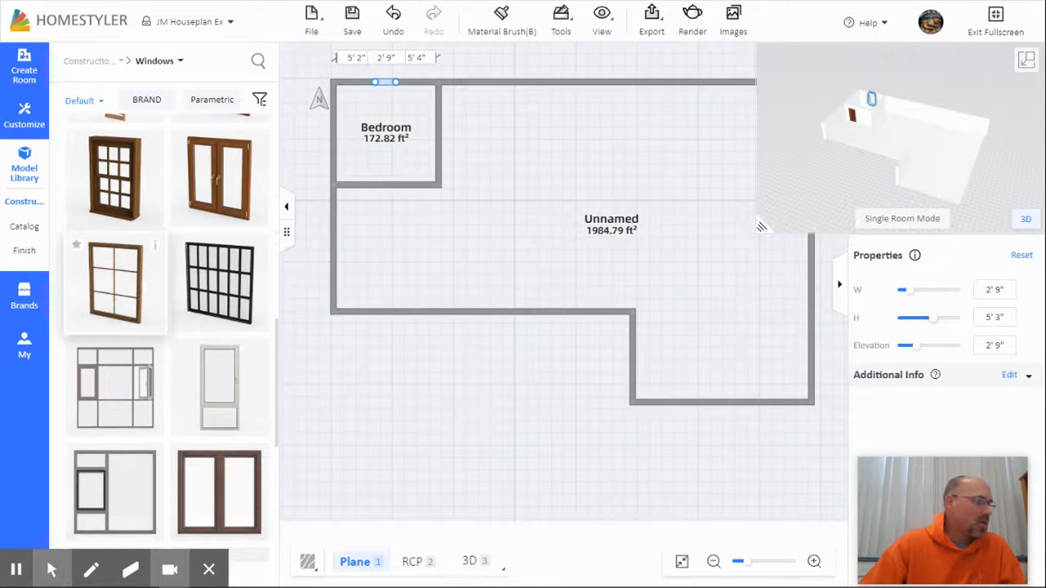
pyautogui.scroll(-5, 165, 288)
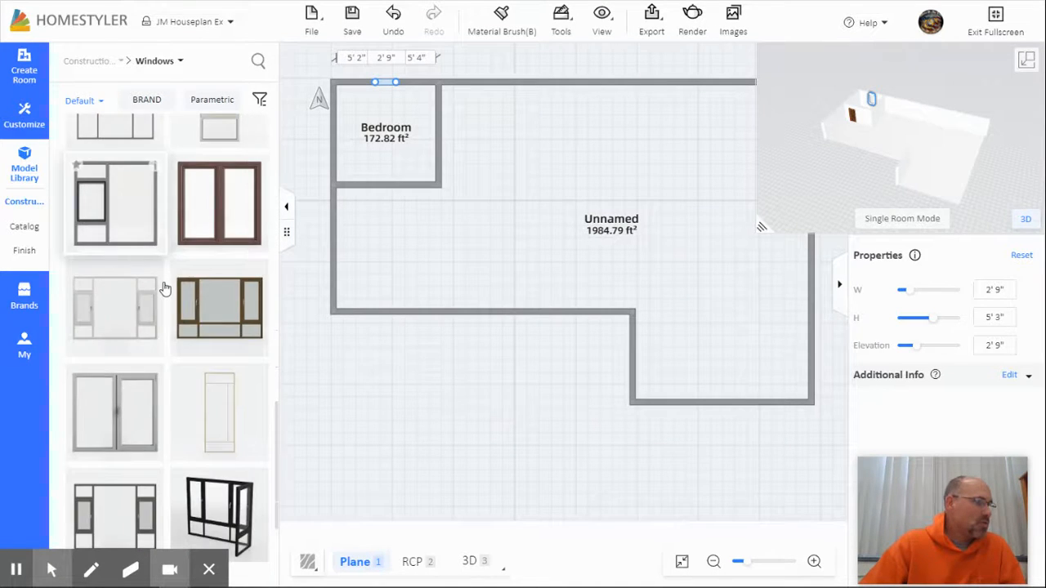
pyautogui.scroll(-5, 164, 288)
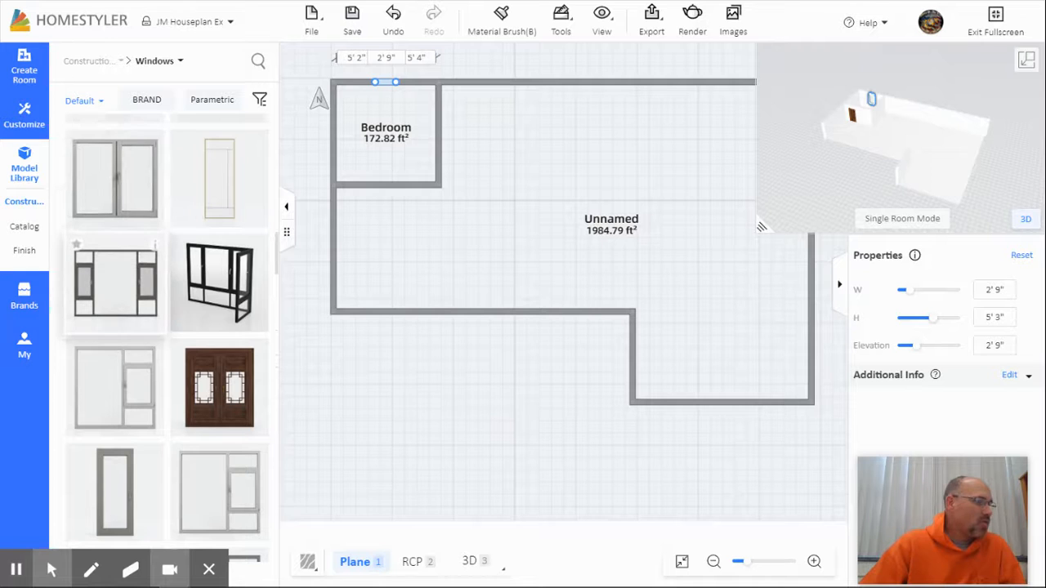
pyautogui.scroll(-5, 116, 319)
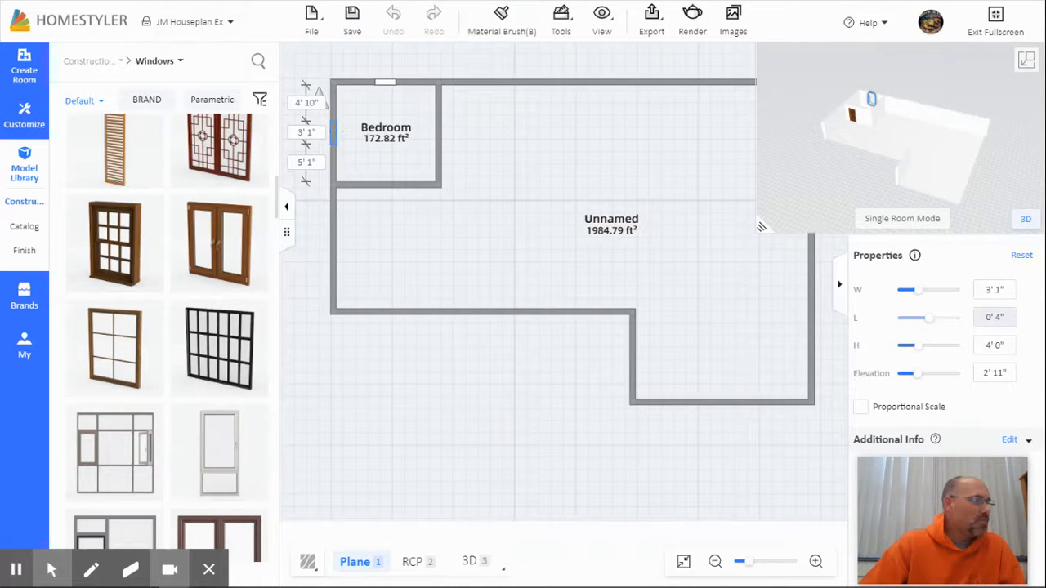
# Step: Place the 3' 1" by 4' 0" wooden window on the Bedroom's left wall
pyautogui.click(378, 312)
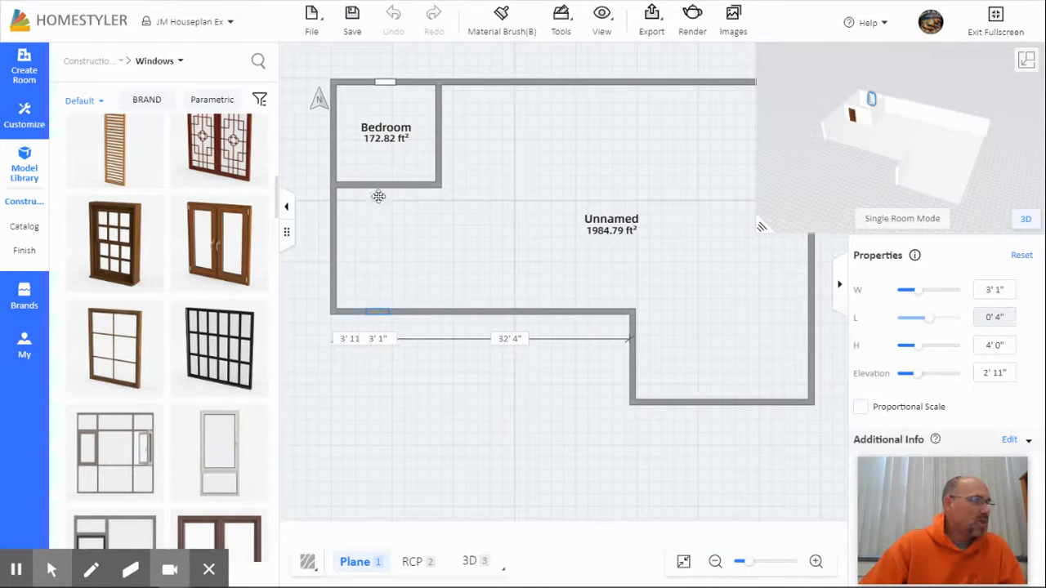
pyautogui.click(335, 133)
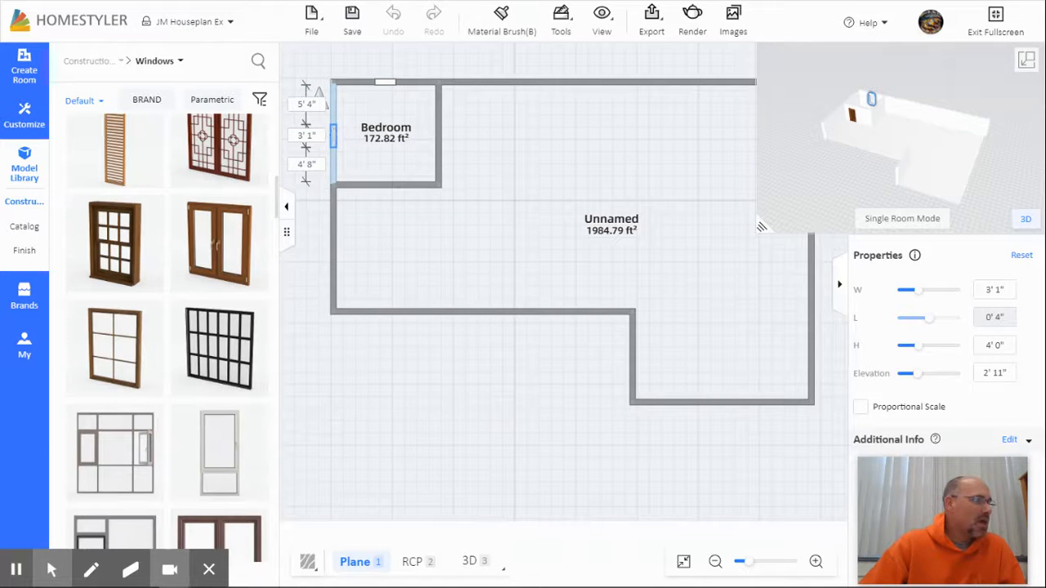
pyautogui.moveTo(335, 137); pyautogui.dragTo(336, 135)
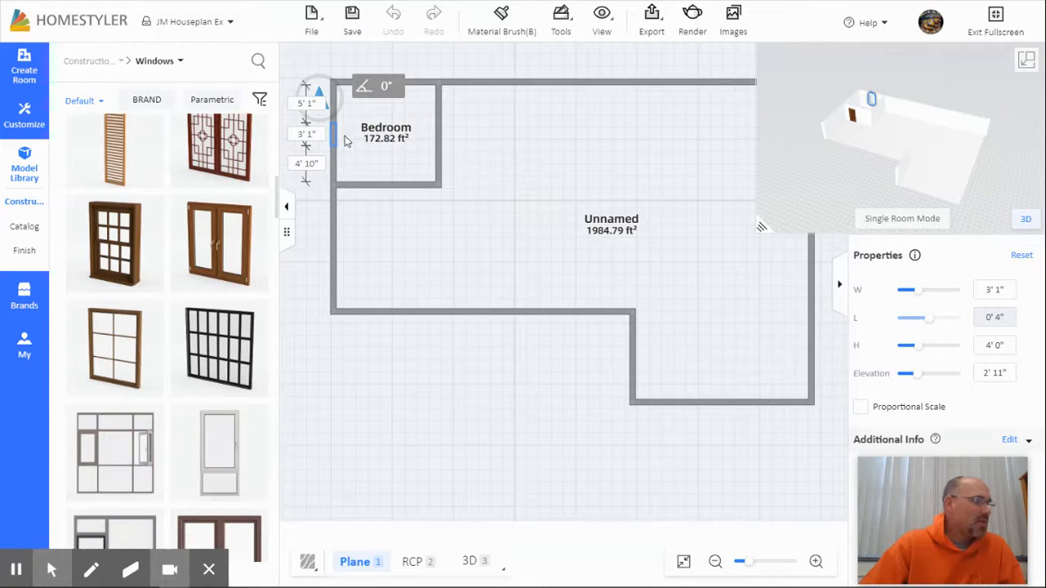
pyautogui.moveTo(335, 135)
pyautogui.mouseDown()
pyautogui.moveTo(438, 268)
pyautogui.moveTo(363, 124)
pyautogui.moveTo(340, 138)
pyautogui.mouseUp()
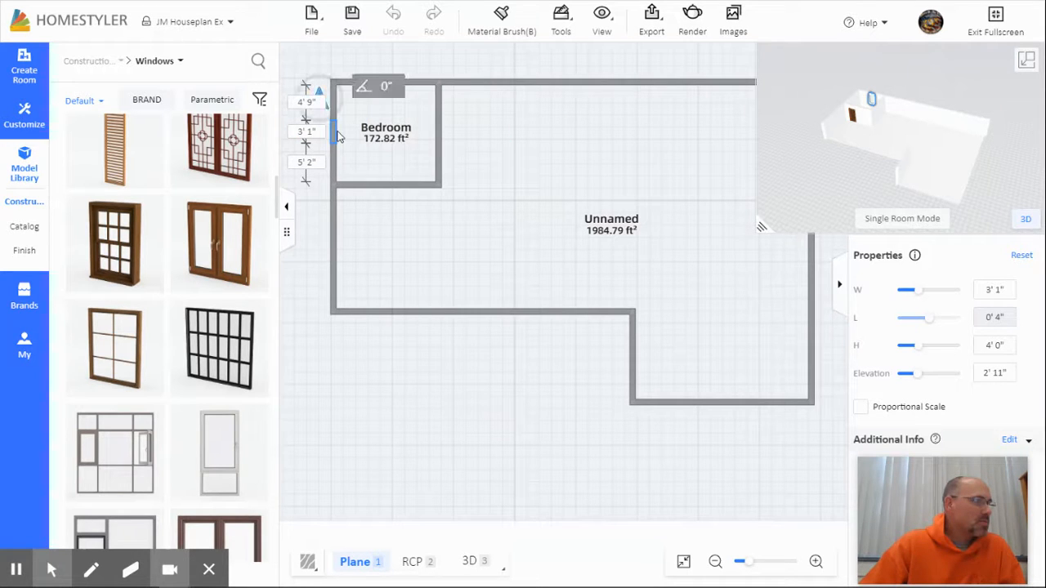
pyautogui.click(337, 132)
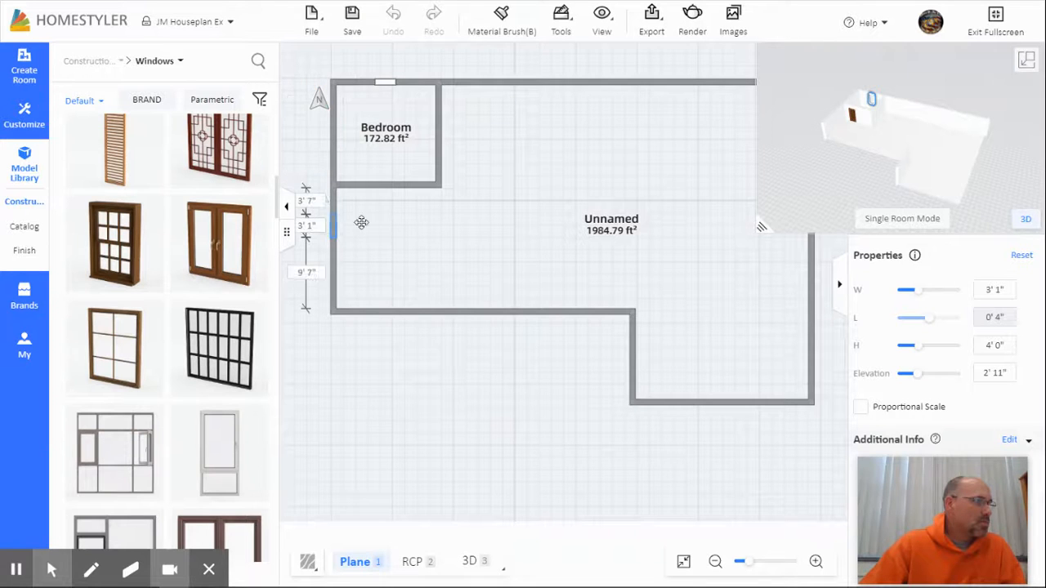
pyautogui.click(333, 137)
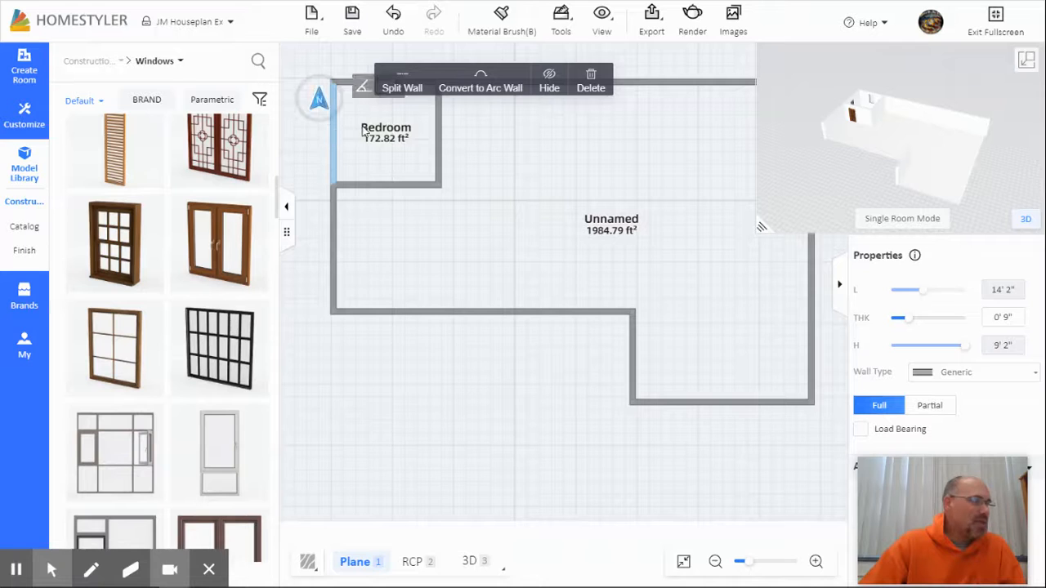
pyautogui.click(884, 149)
pyautogui.moveTo(884, 148); pyautogui.dragTo(935, 125)
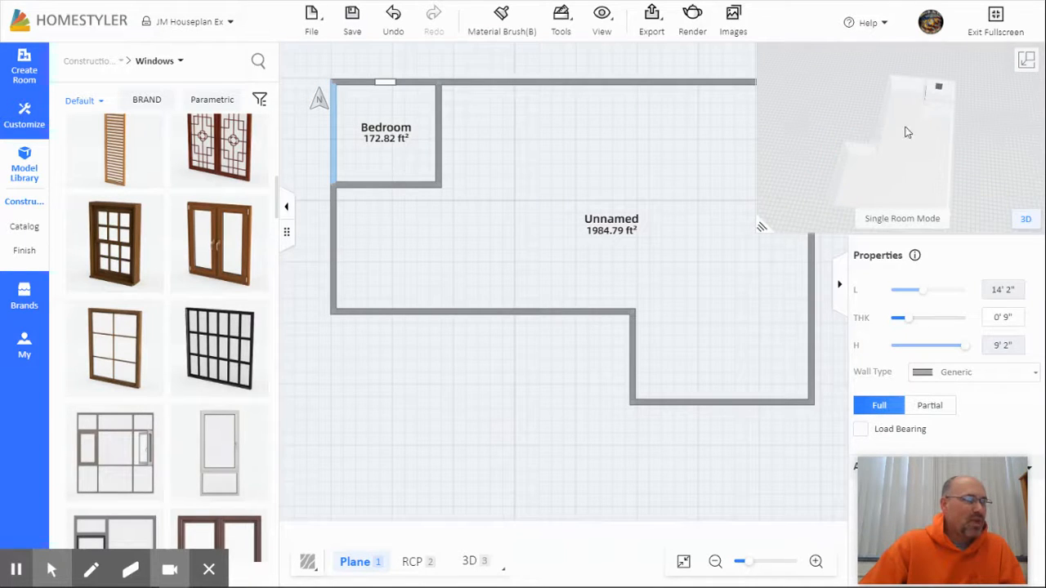
pyautogui.moveTo(923, 161)
pyautogui.mouseDown()
pyautogui.moveTo(926, 128)
pyautogui.moveTo(906, 201)
pyautogui.moveTo(914, 119)
pyautogui.moveTo(917, 224)
pyautogui.moveTo(935, 173)
pyautogui.moveTo(915, 166)
pyautogui.moveTo(915, 228)
pyautogui.moveTo(934, 247)
pyautogui.moveTo(965, 204)
pyautogui.moveTo(948, 194)
pyautogui.moveTo(979, 199)
pyautogui.moveTo(890, 182)
pyautogui.moveTo(911, 172)
pyautogui.mouseUp()
# Step: Make the 3D model the main view and orbit around the house's walls, door and windows
pyautogui.click(1029, 63)
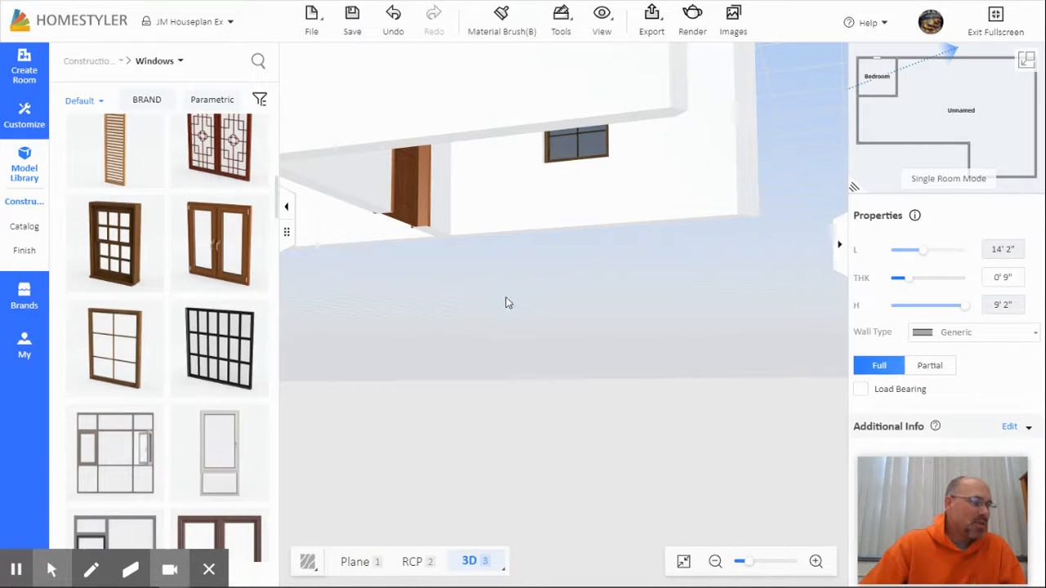
pyautogui.moveTo(527, 322); pyautogui.dragTo(540, 254, button='right')
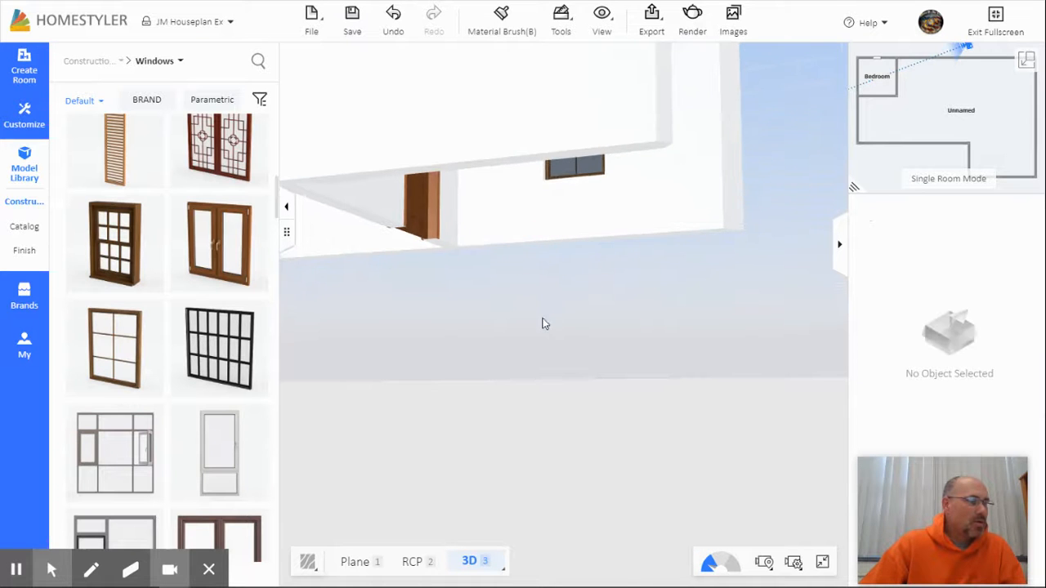
pyautogui.moveTo(553, 297); pyautogui.dragTo(563, 209, button='right')
pyautogui.moveTo(563, 208); pyautogui.dragTo(582, 254)
pyautogui.moveTo(773, 427); pyautogui.dragTo(686, 435)
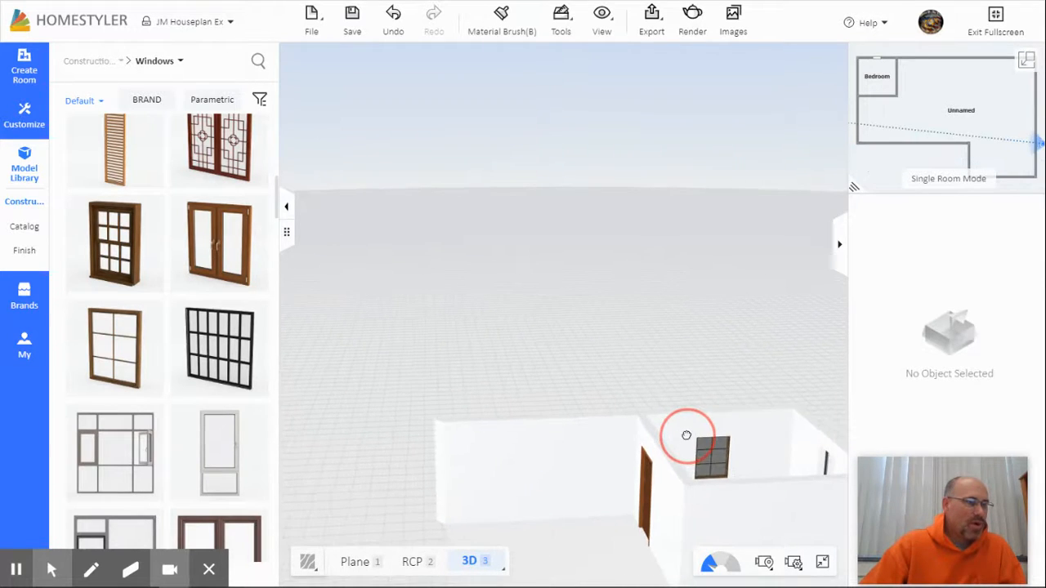
pyautogui.moveTo(748, 507); pyautogui.dragTo(817, 558)
pyautogui.moveTo(787, 458)
pyautogui.mouseDown()
pyautogui.moveTo(749, 455)
pyautogui.moveTo(747, 474)
pyautogui.moveTo(754, 439)
pyautogui.moveTo(771, 527)
pyautogui.moveTo(790, 518)
pyautogui.moveTo(768, 476)
pyautogui.moveTo(792, 483)
pyautogui.moveTo(751, 474)
pyautogui.moveTo(800, 476)
pyautogui.moveTo(724, 474)
pyautogui.moveTo(769, 466)
pyautogui.mouseUp()
pyautogui.click(934, 107)
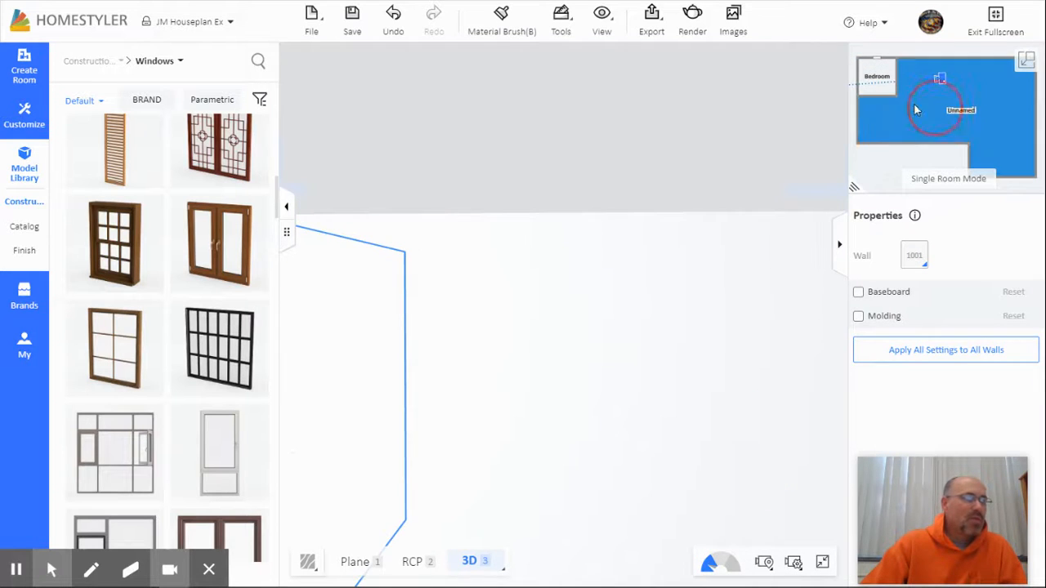
# Step: Aim the minimap camera at the Bedroom's six-pane wooden window, then swap back to the floor plan
pyautogui.moveTo(942, 81); pyautogui.dragTo(873, 103)
pyautogui.click(511, 584)
pyautogui.scroll(-1, 660, 548)
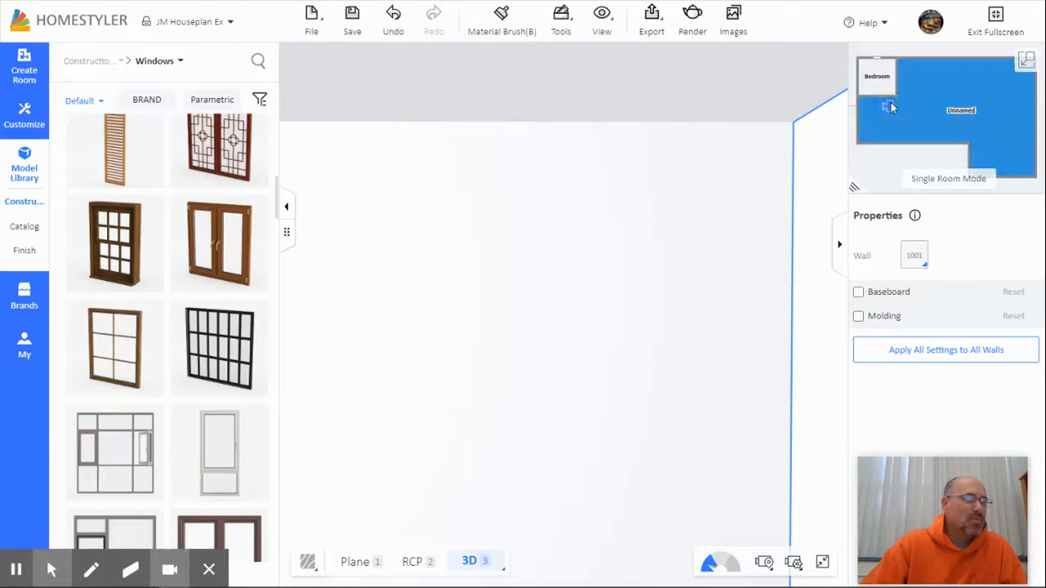
pyautogui.moveTo(889, 102); pyautogui.dragTo(897, 82)
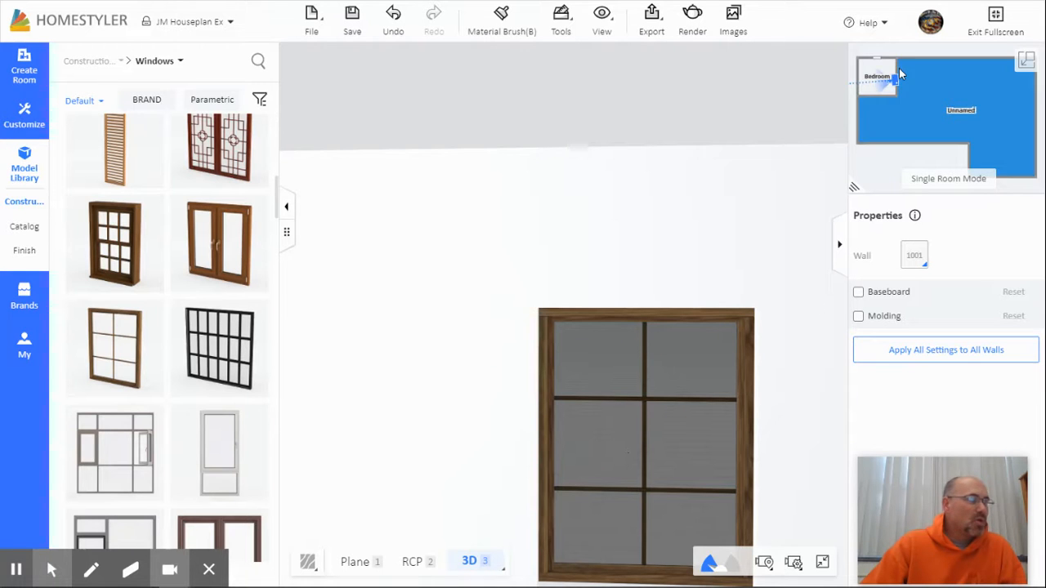
pyautogui.click(856, 188)
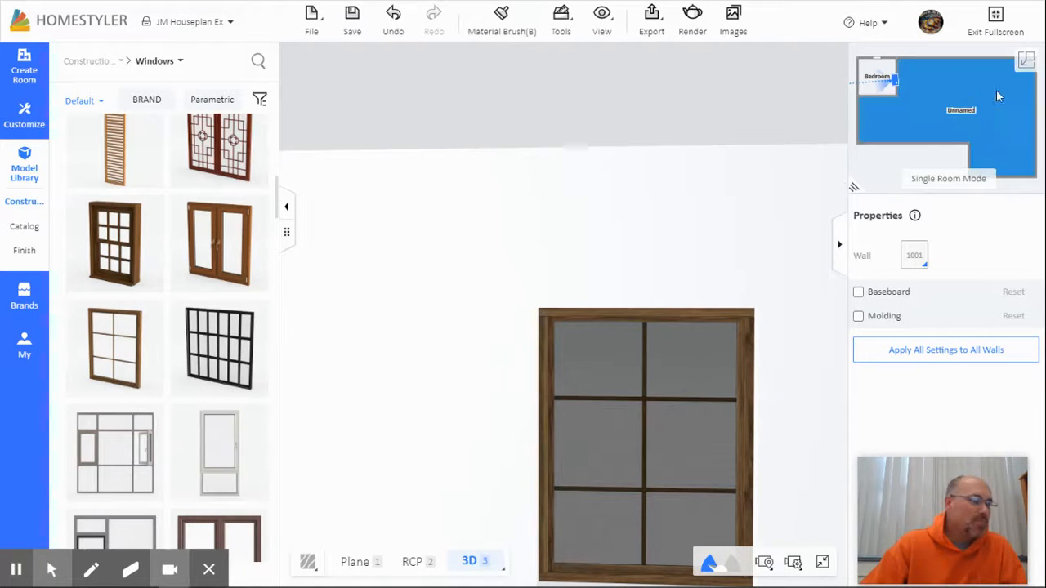
pyautogui.click(1026, 59)
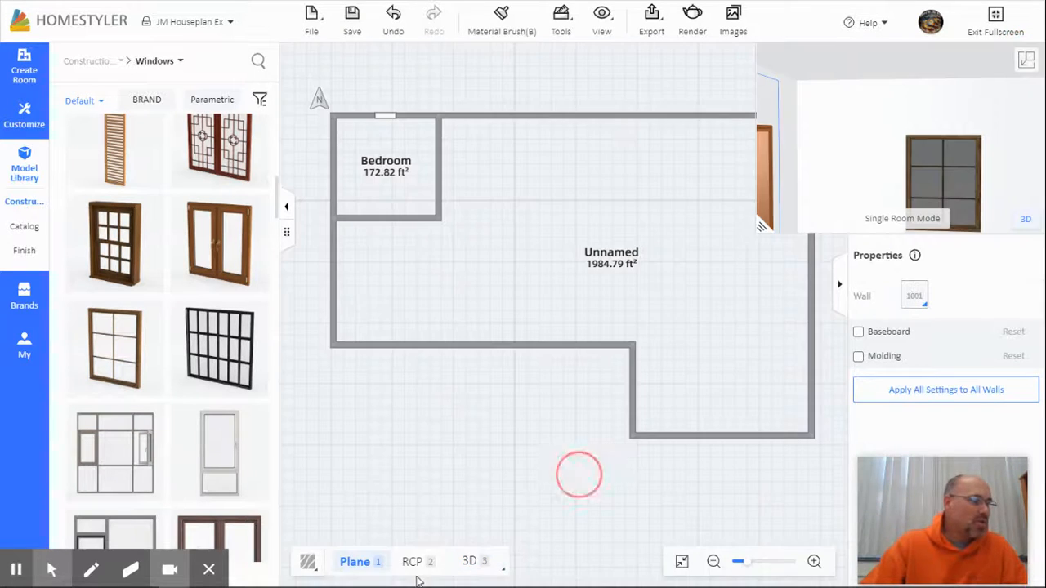
# Step: Switch to the reflected ceiling plan and select the Bedroom's bottom wall
pyautogui.click(421, 572)
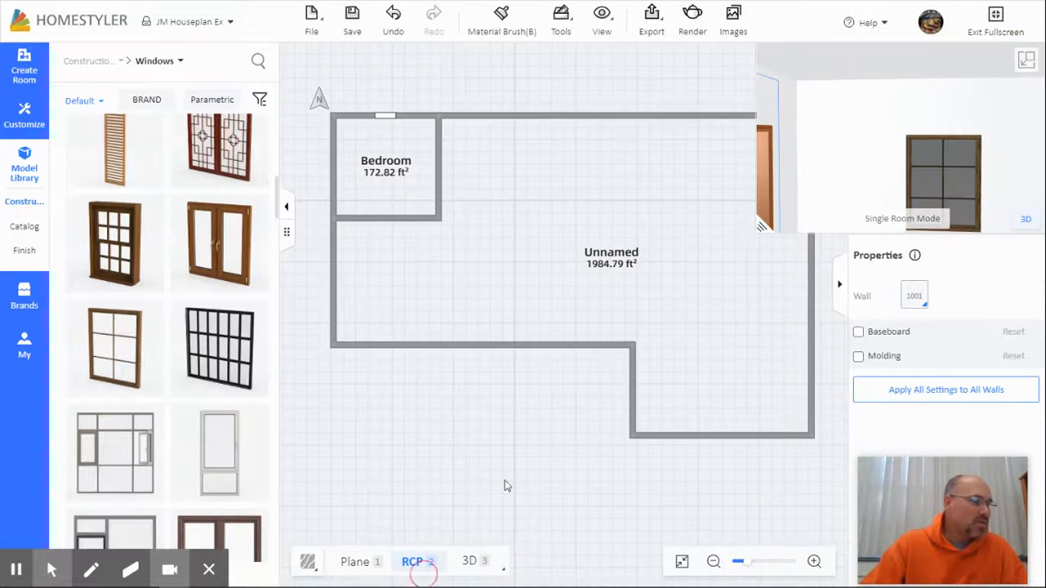
pyautogui.click(389, 226)
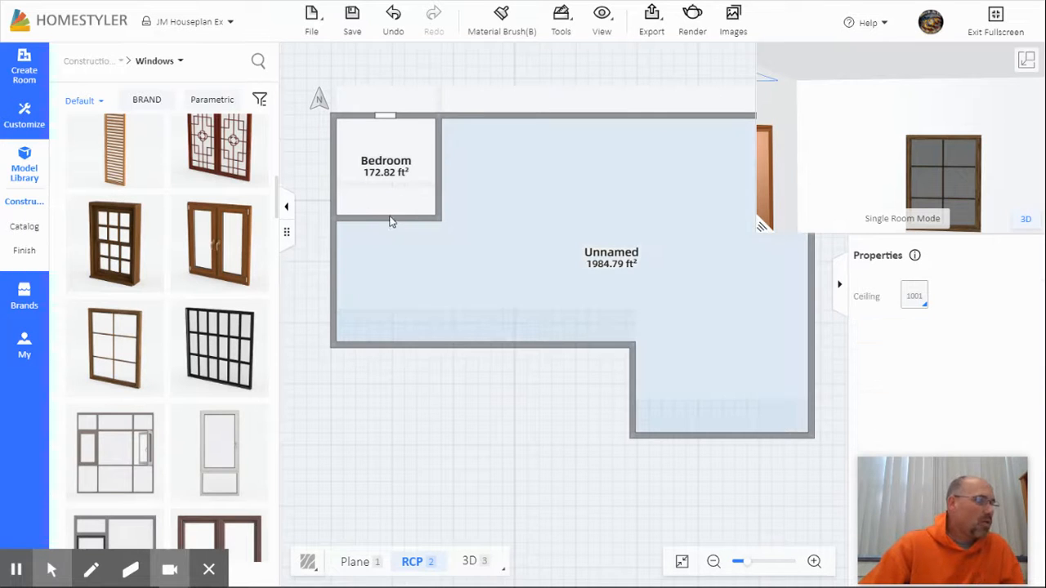
pyautogui.click(389, 217)
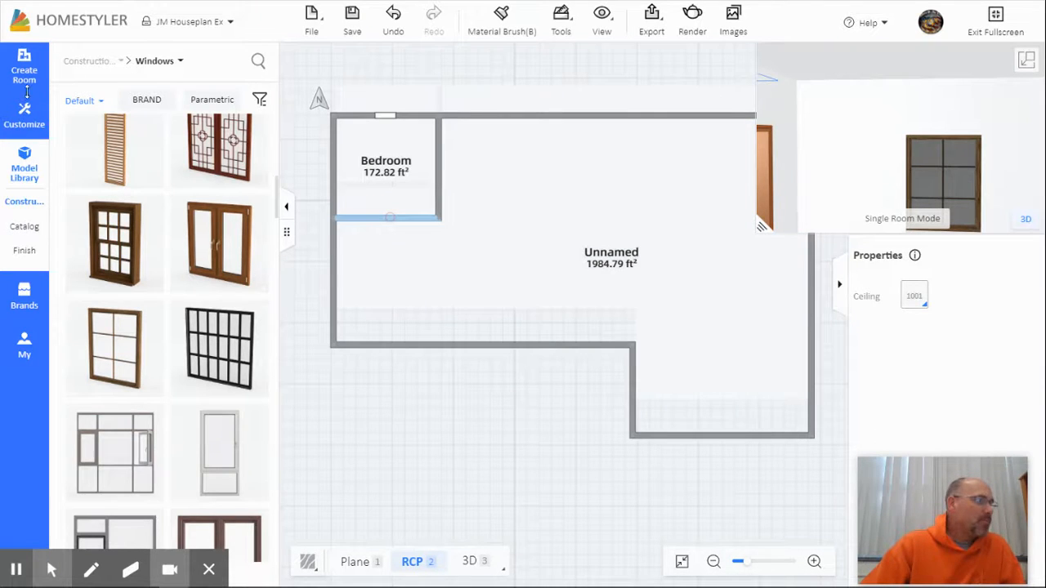
# Step: Place a square wall opening about 3' 3" wide in the Bedroom's bottom wall
pyautogui.click(24, 66)
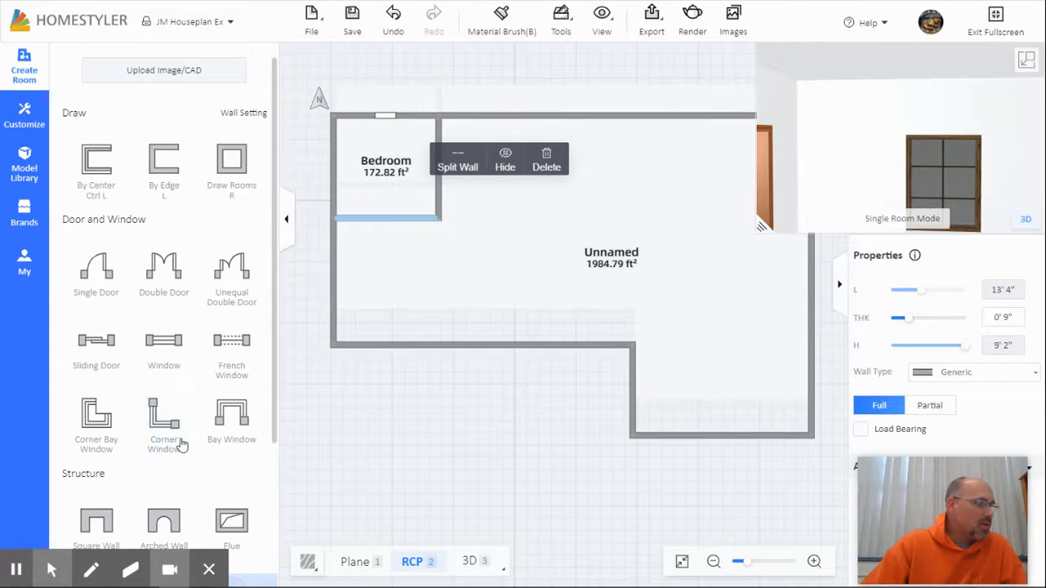
pyautogui.scroll(-1, 182, 468)
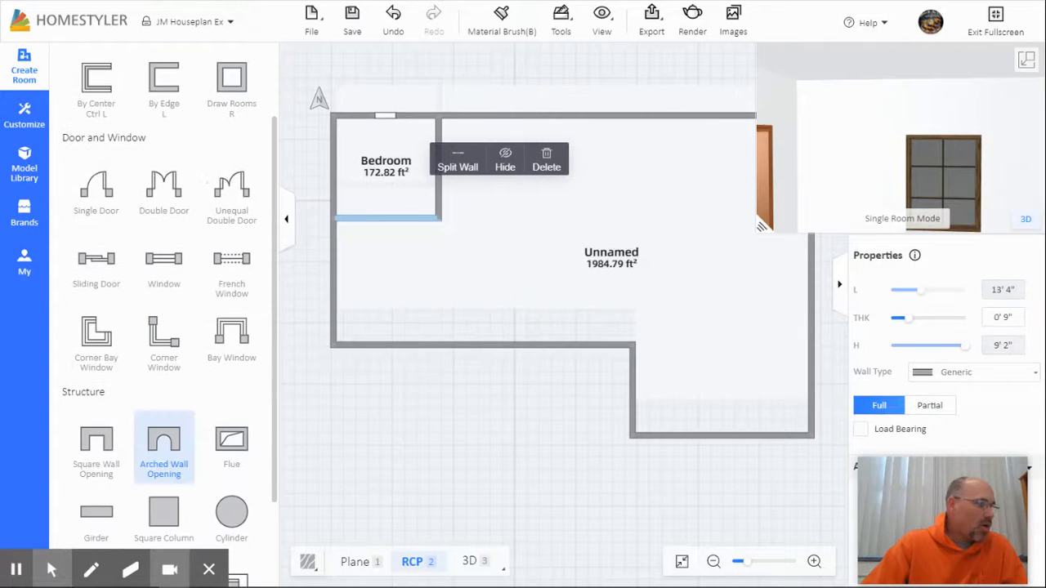
pyautogui.click(96, 442)
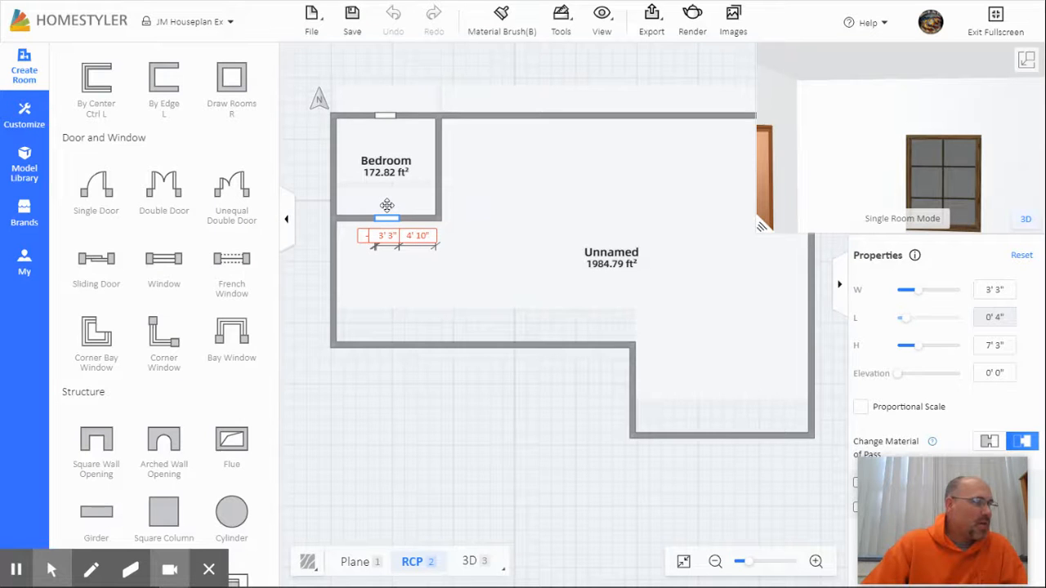
pyautogui.click(383, 210)
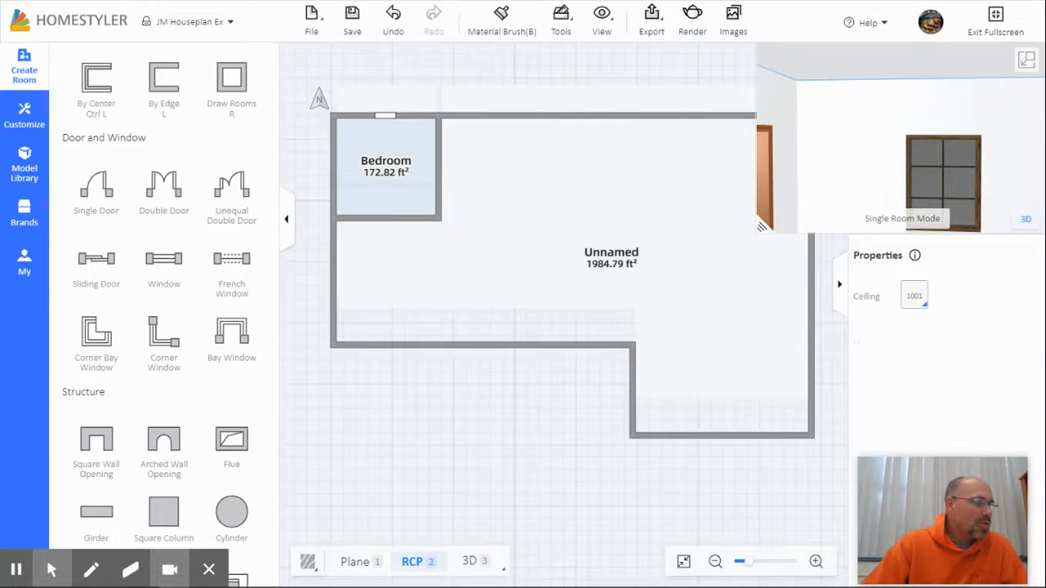
pyautogui.click(386, 218)
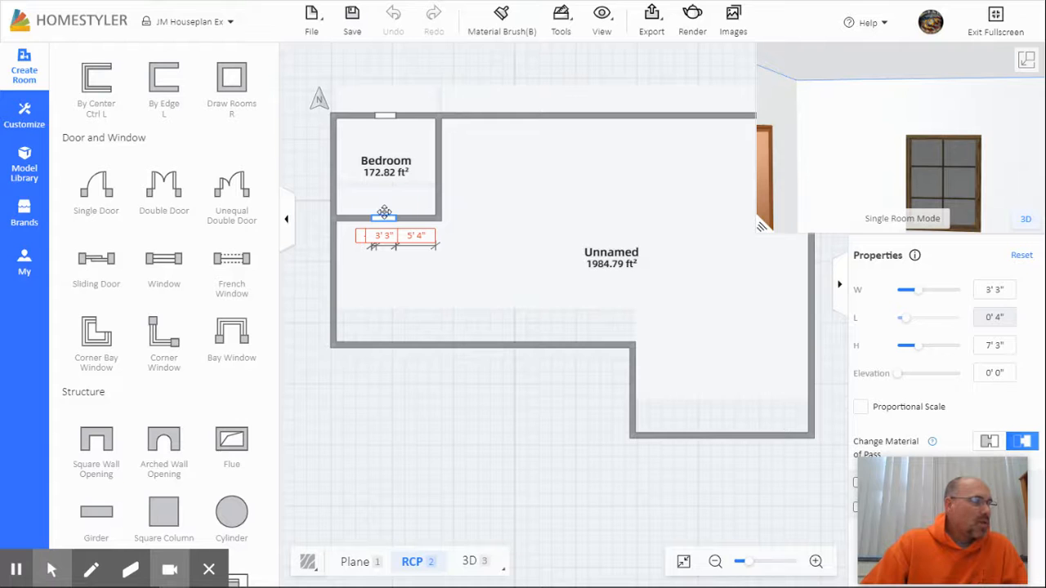
pyautogui.click(384, 214)
pyautogui.moveTo(552, 223); pyautogui.dragTo(509, 227)
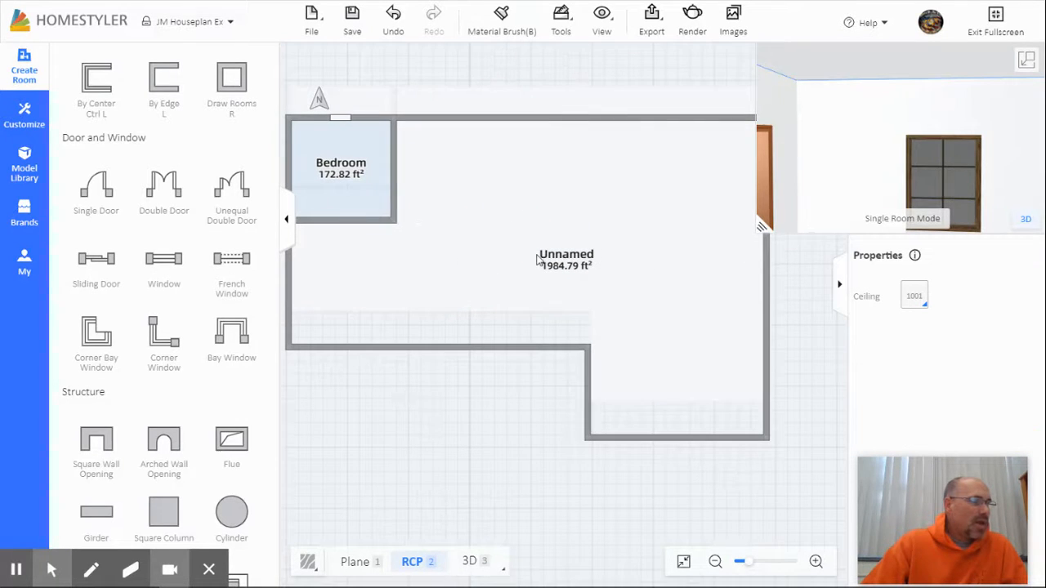
pyautogui.moveTo(828, 187); pyautogui.dragTo(801, 197)
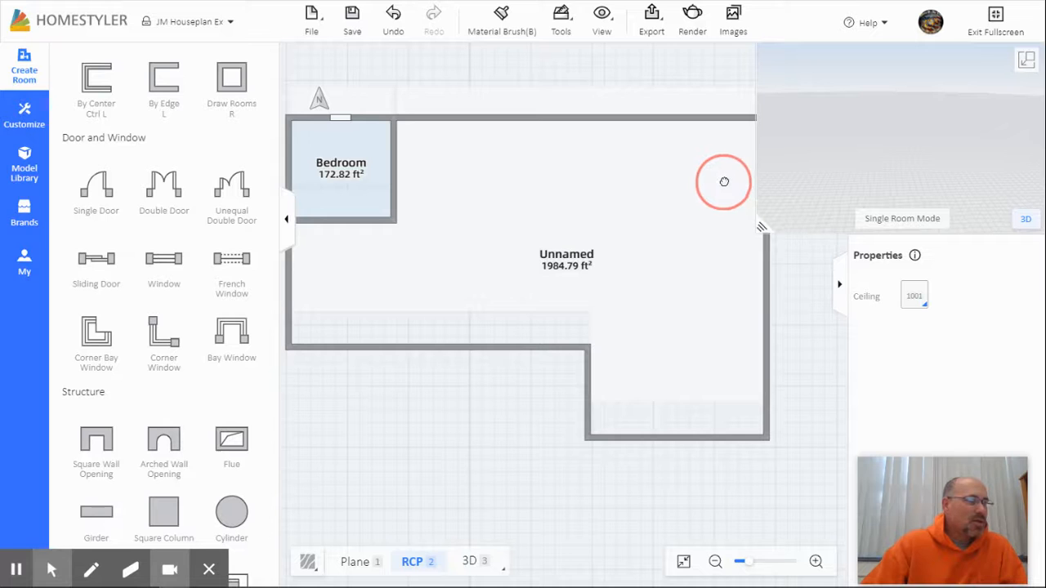
pyautogui.moveTo(870, 154); pyautogui.dragTo(936, 214)
pyautogui.moveTo(962, 123); pyautogui.dragTo(898, 177)
pyautogui.click(908, 219)
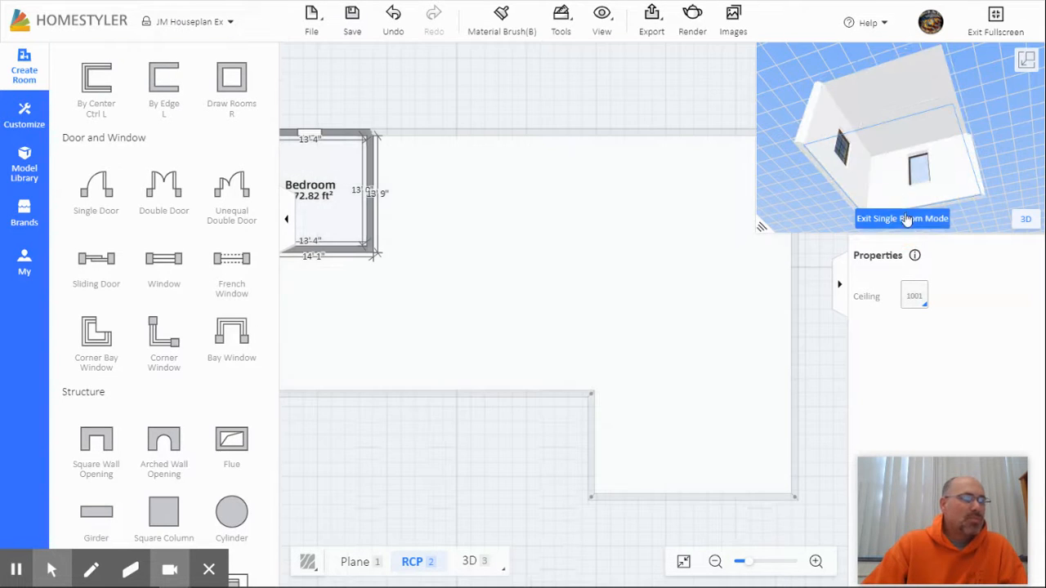
pyautogui.click(905, 219)
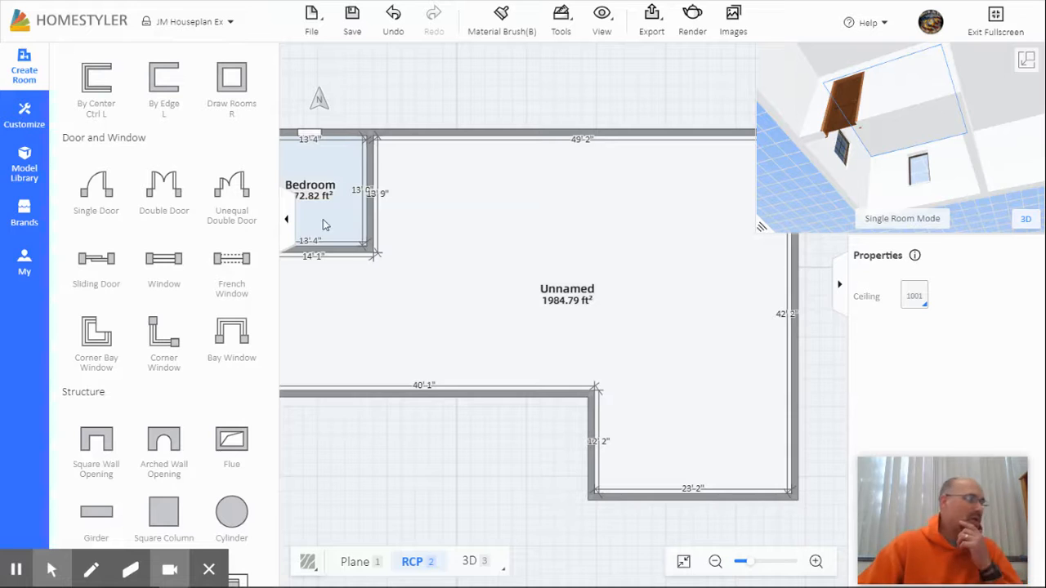
pyautogui.moveTo(92, 445); pyautogui.dragTo(328, 247)
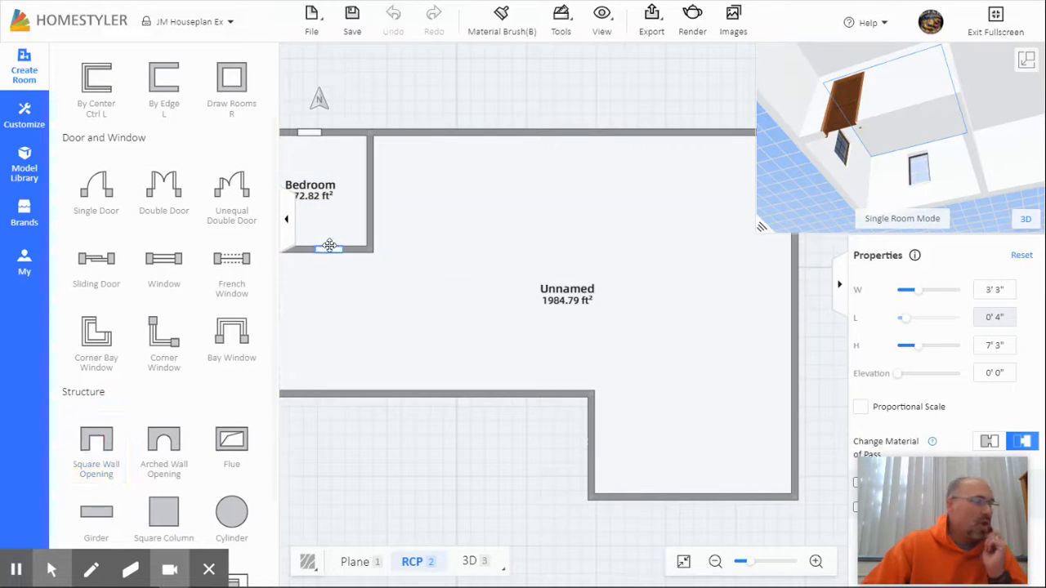
# Step: Finish placing the square opening in the Bedroom's bottom wall and select the Unnamed room
pyautogui.click(323, 245)
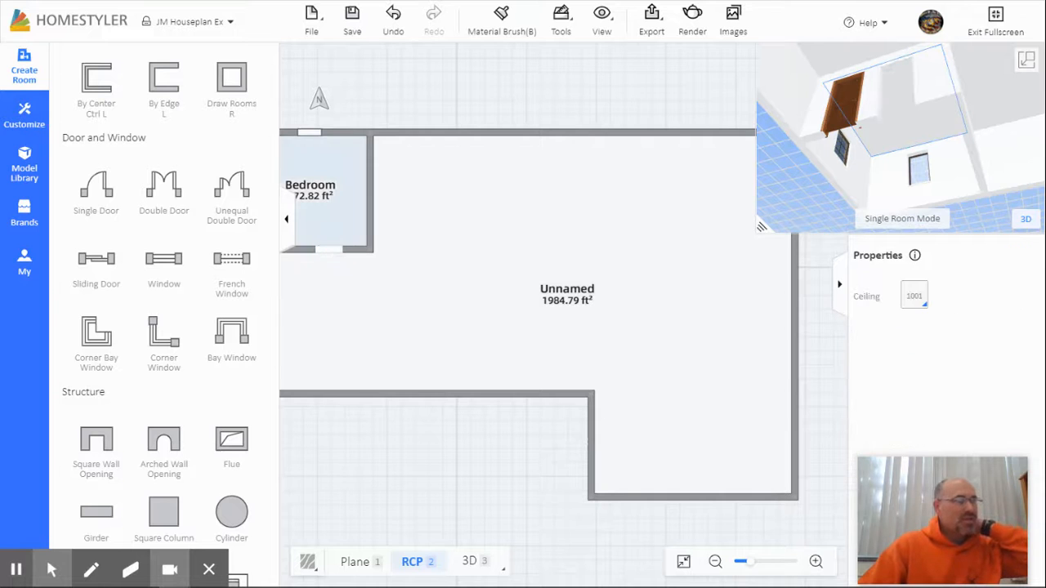
pyautogui.moveTo(930, 100); pyautogui.dragTo(871, 187)
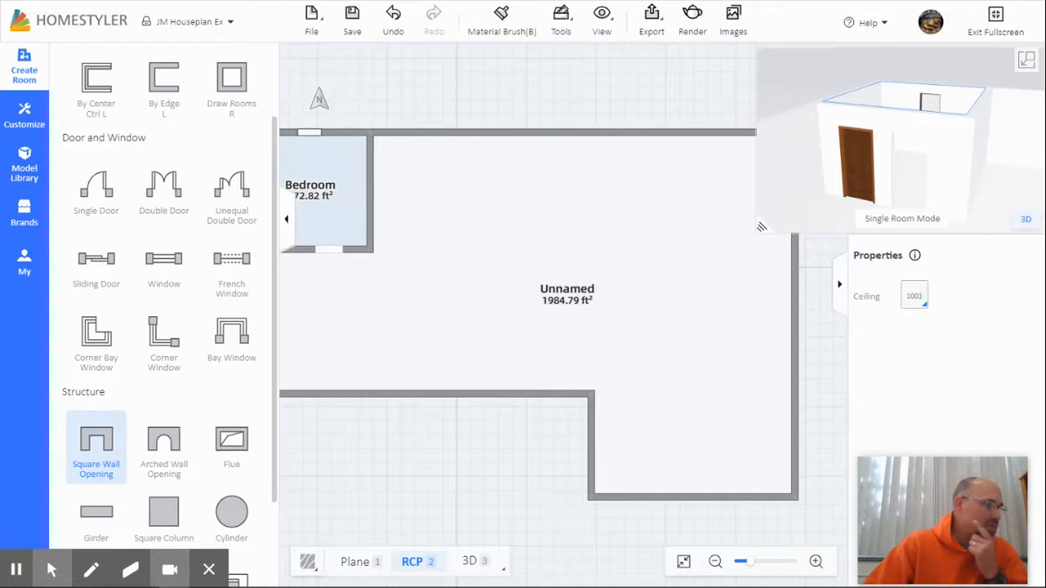
pyautogui.moveTo(462, 339); pyautogui.dragTo(512, 346)
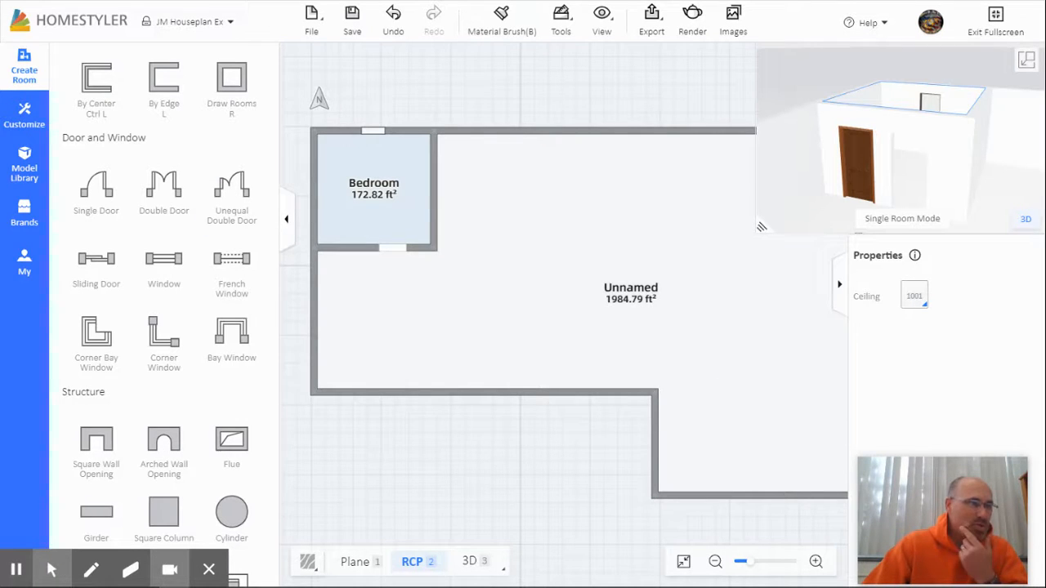
pyautogui.click(635, 293)
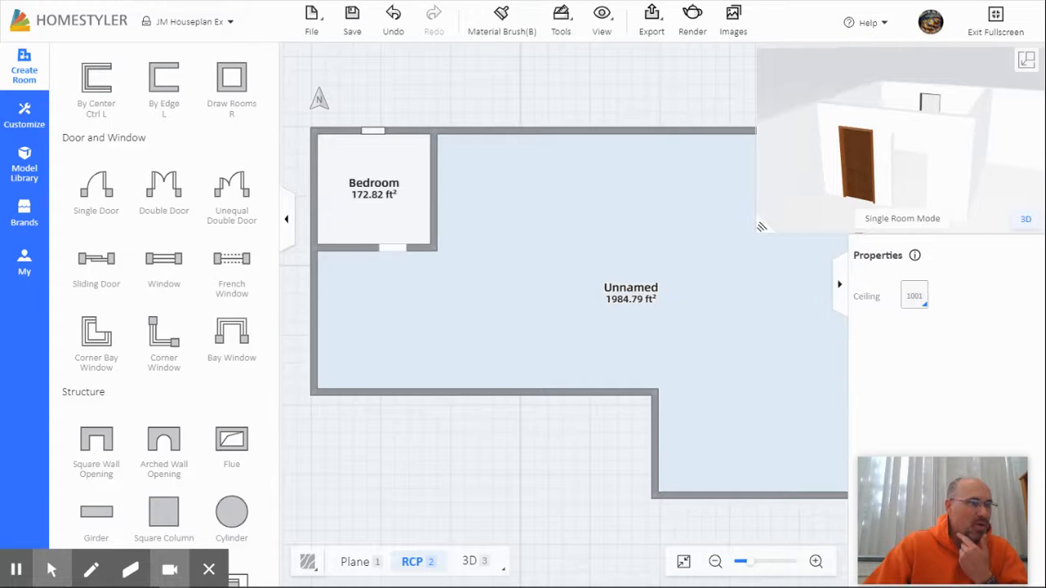
pyautogui.click(636, 295)
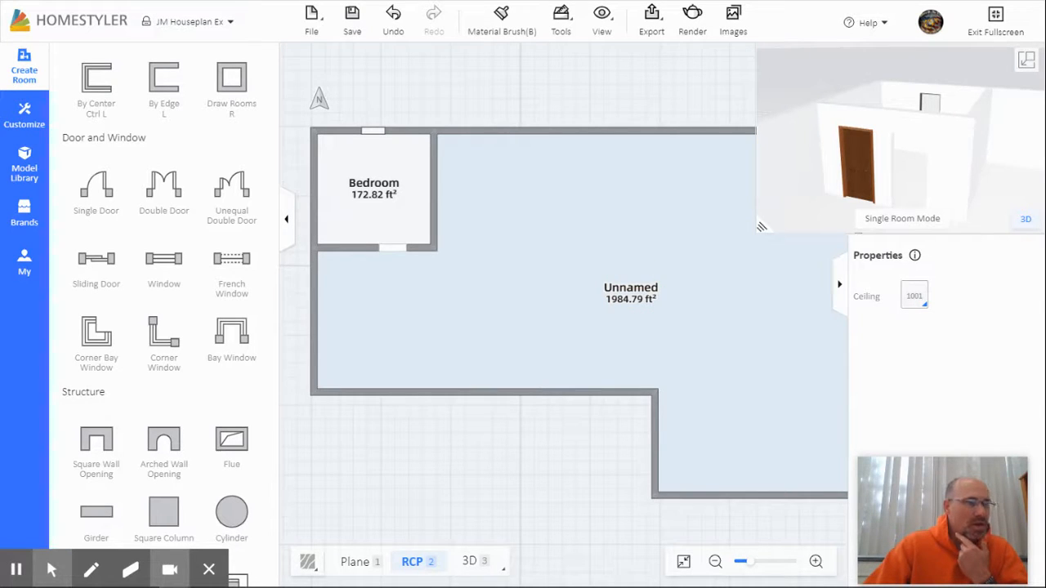
pyautogui.click(650, 292)
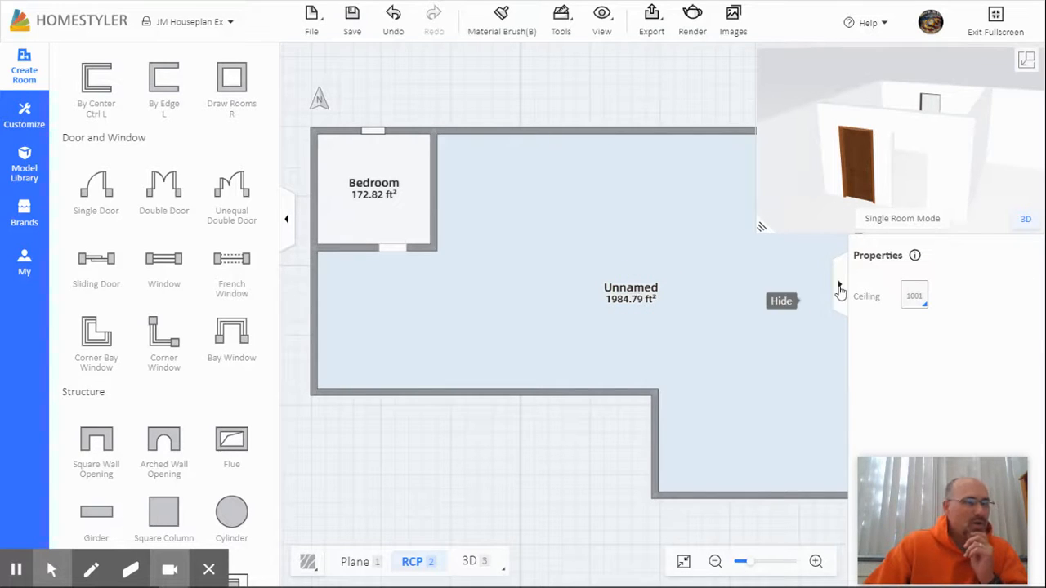
pyautogui.click(894, 255)
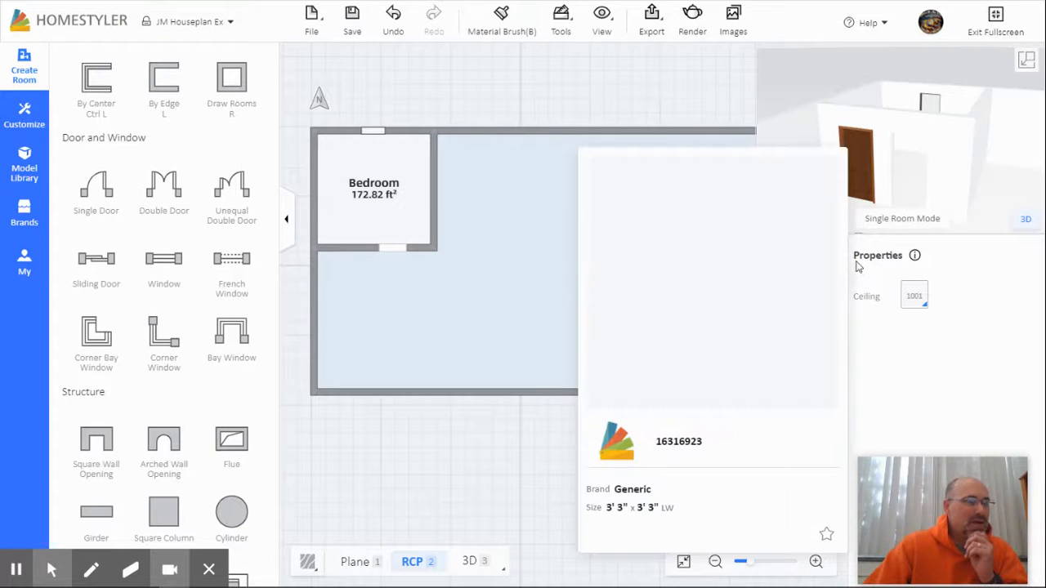
# Step: Check the wall dimensions, then save the JM Houseplan Ex plan and show the File menu
pyautogui.click(354, 241)
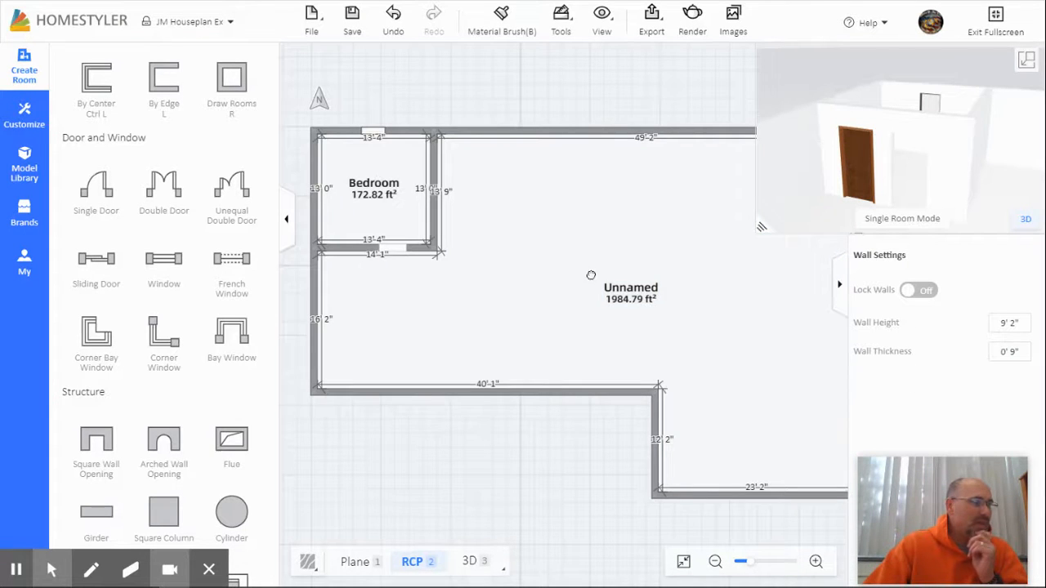
pyautogui.click(469, 465)
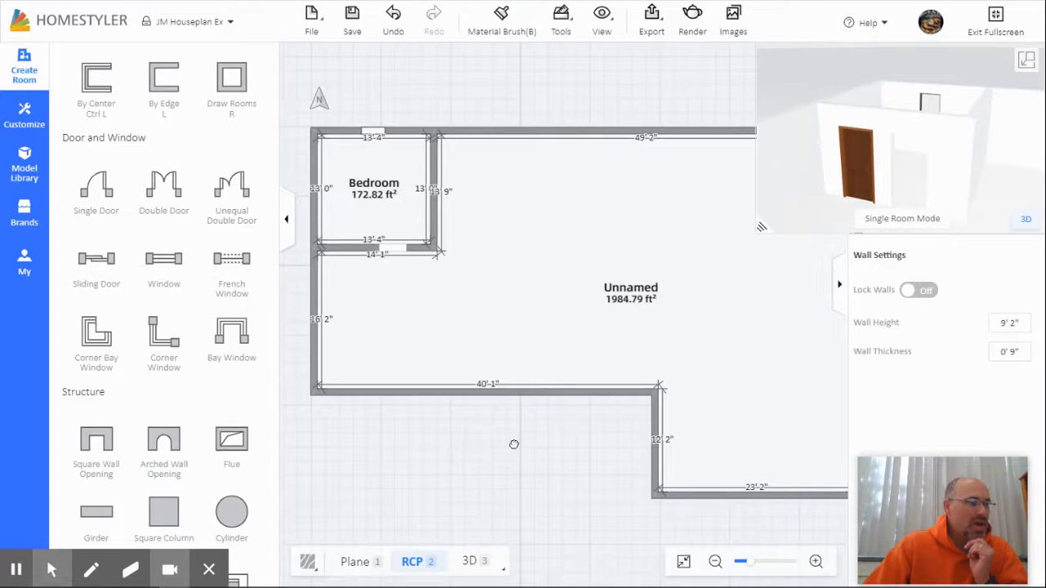
pyautogui.click(473, 456)
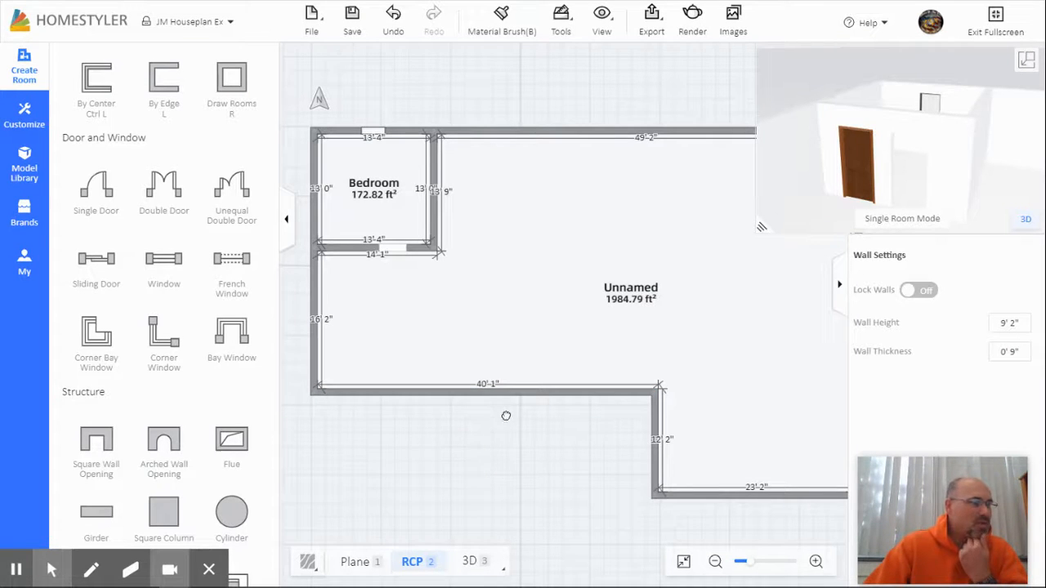
pyautogui.click(635, 290)
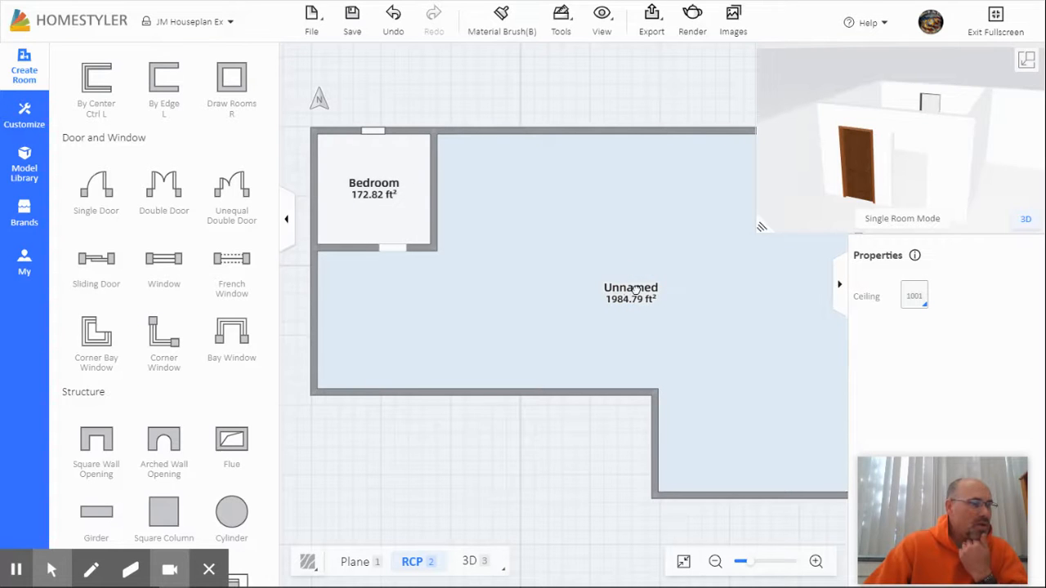
pyautogui.click(626, 291)
pyautogui.click(548, 436)
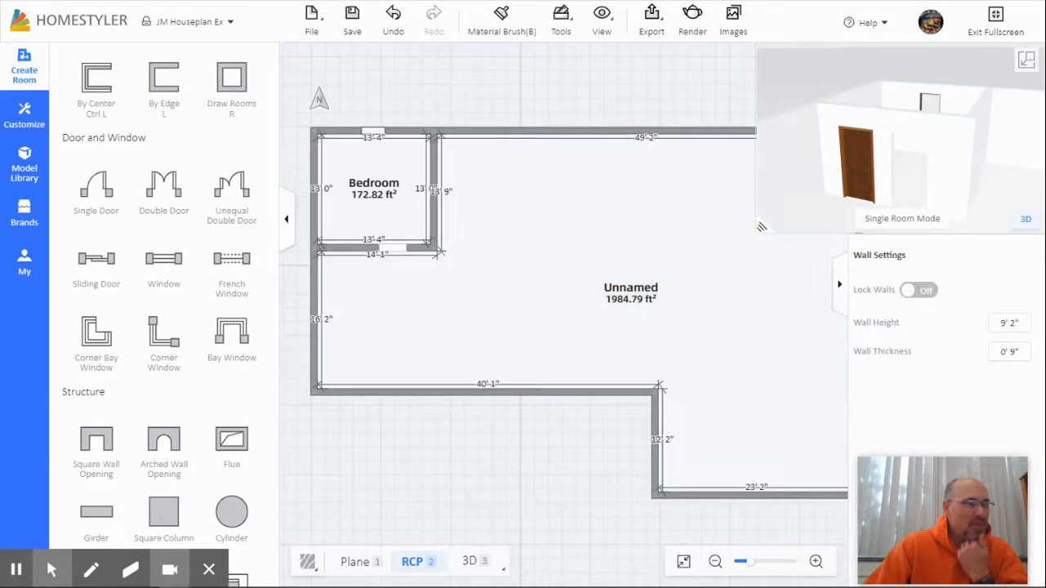
pyautogui.moveTo(553, 477); pyautogui.dragTo(539, 398)
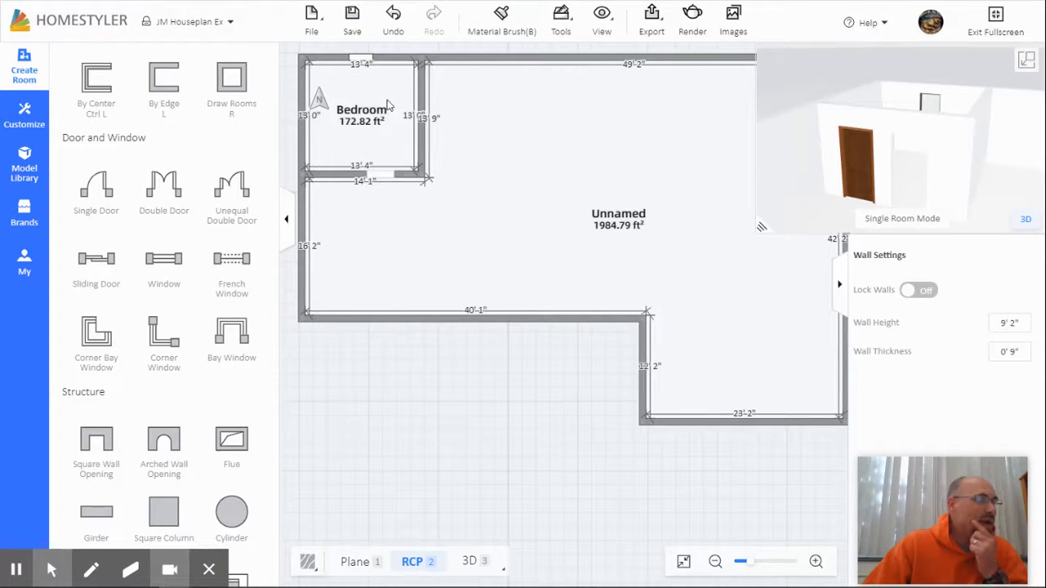
pyautogui.click(353, 23)
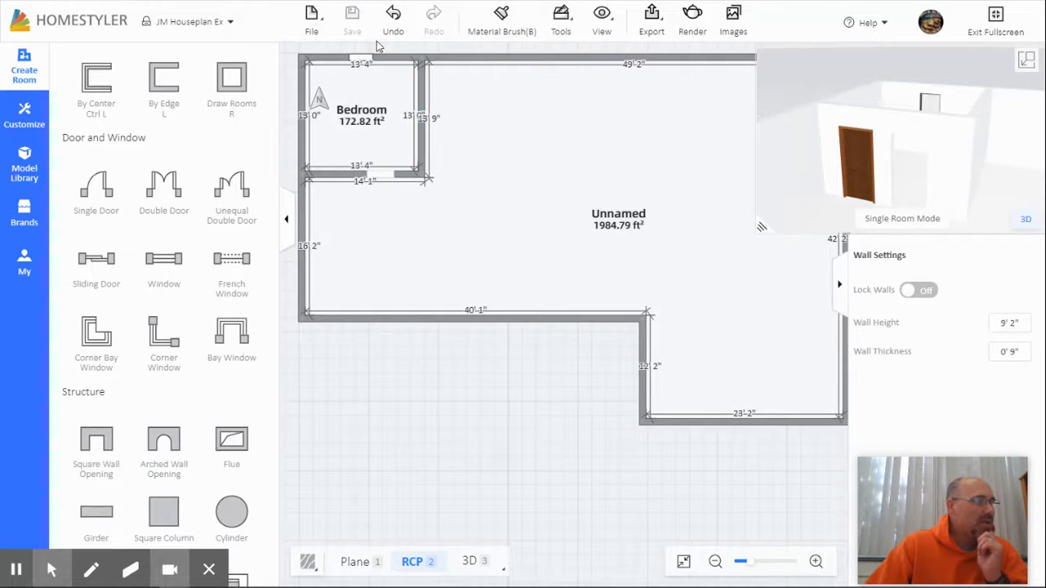
pyautogui.moveTo(328, 31)
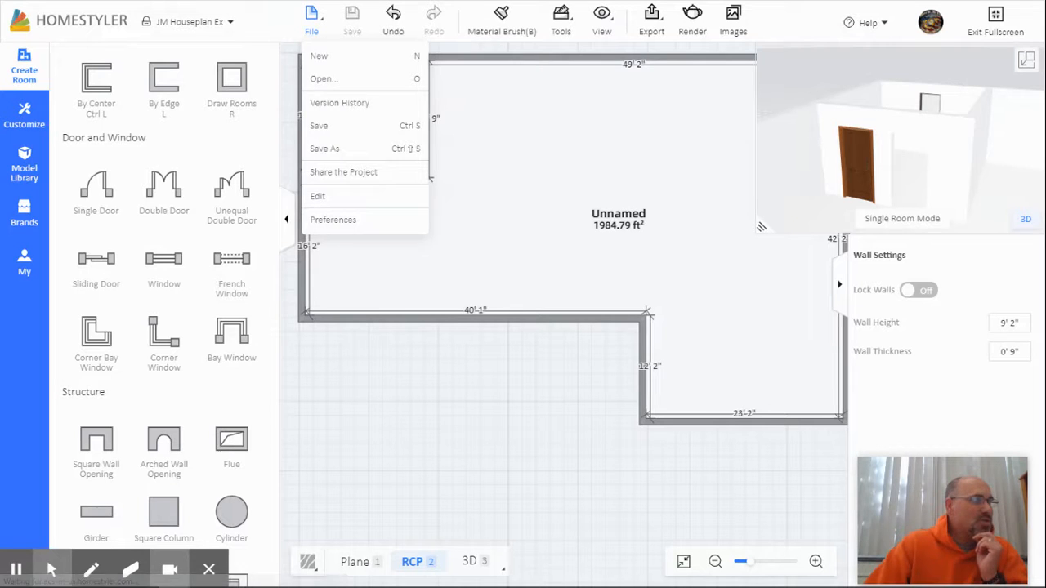
# Step: Exit full screen and open the Unit 4.00 Agricultural Construction modules in the Agricultural Mech I Honors course
pyautogui.click(996, 21)
pyautogui.click(256, 16)
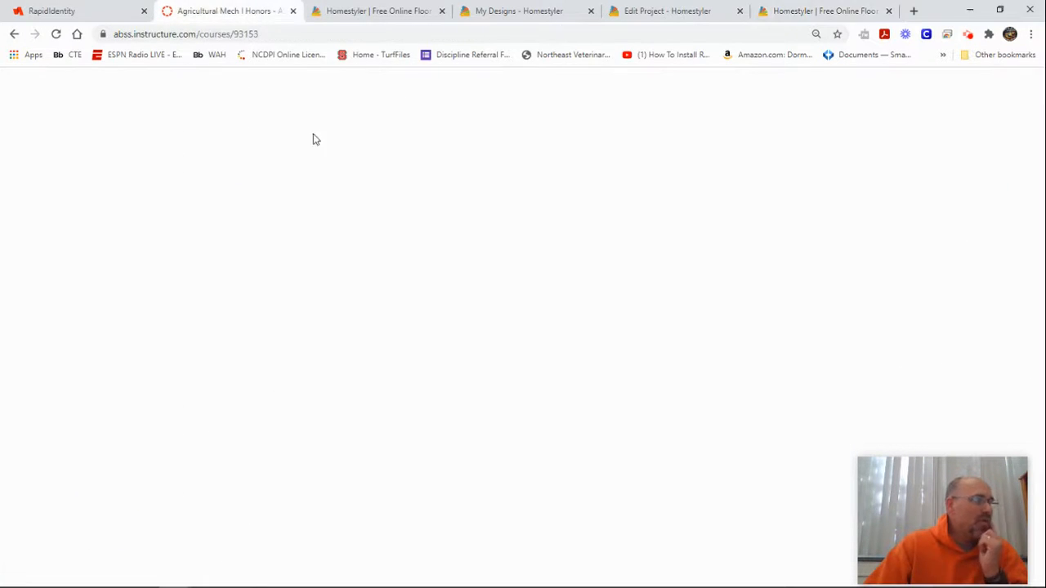
pyautogui.scroll(-2, 448, 384)
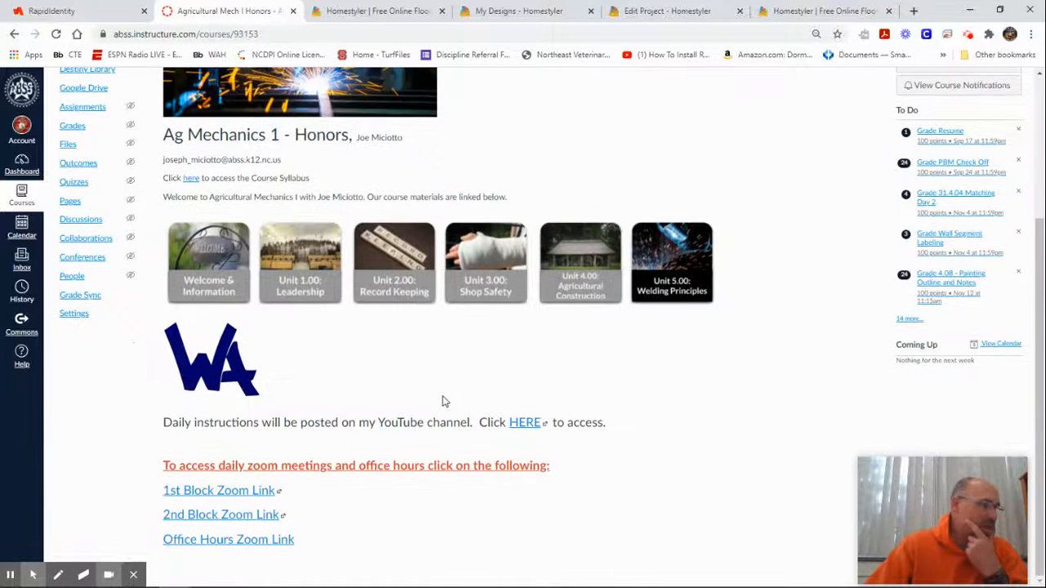
pyautogui.click(577, 292)
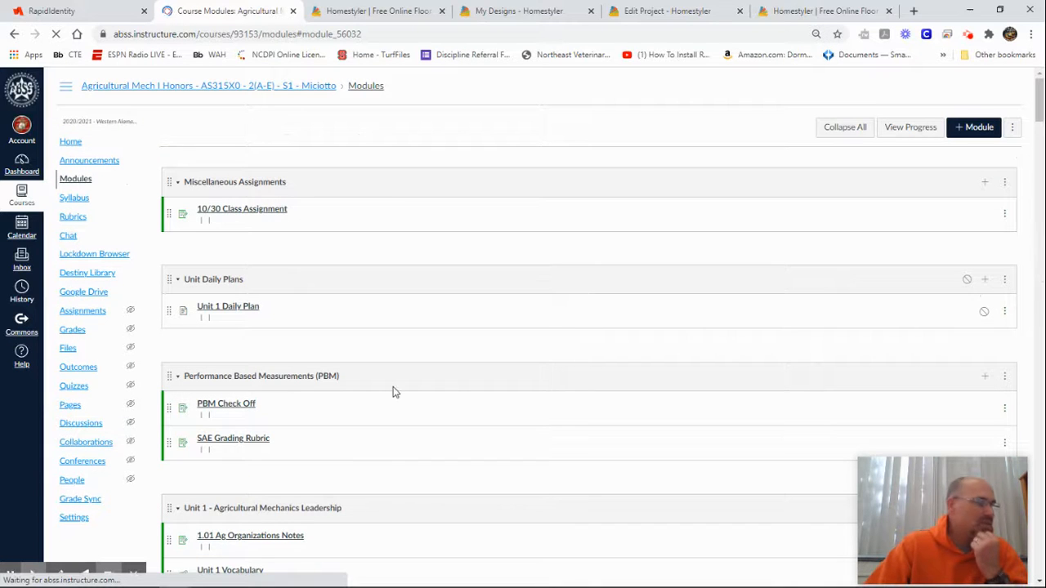
# Step: Rearrange the browser tabs, moving the floor plan editor tab to third place
pyautogui.click(481, 12)
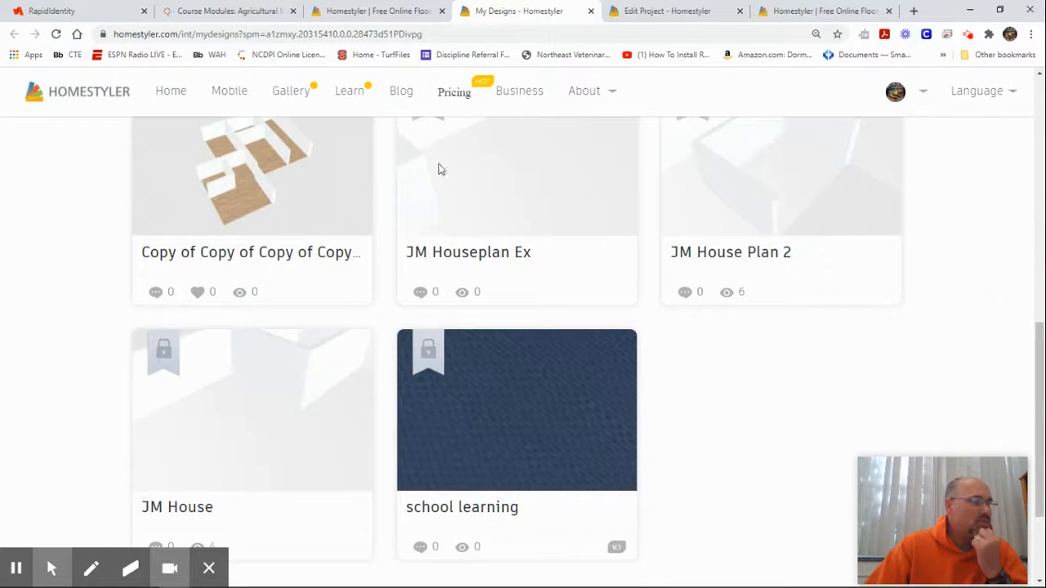
pyautogui.click(369, 10)
pyautogui.click(661, 10)
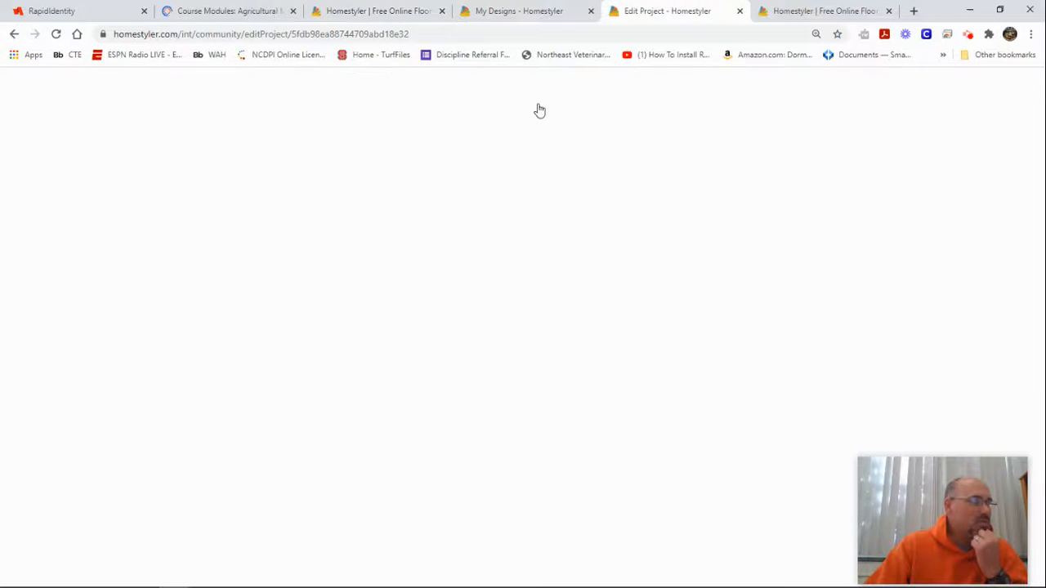
pyautogui.click(819, 11)
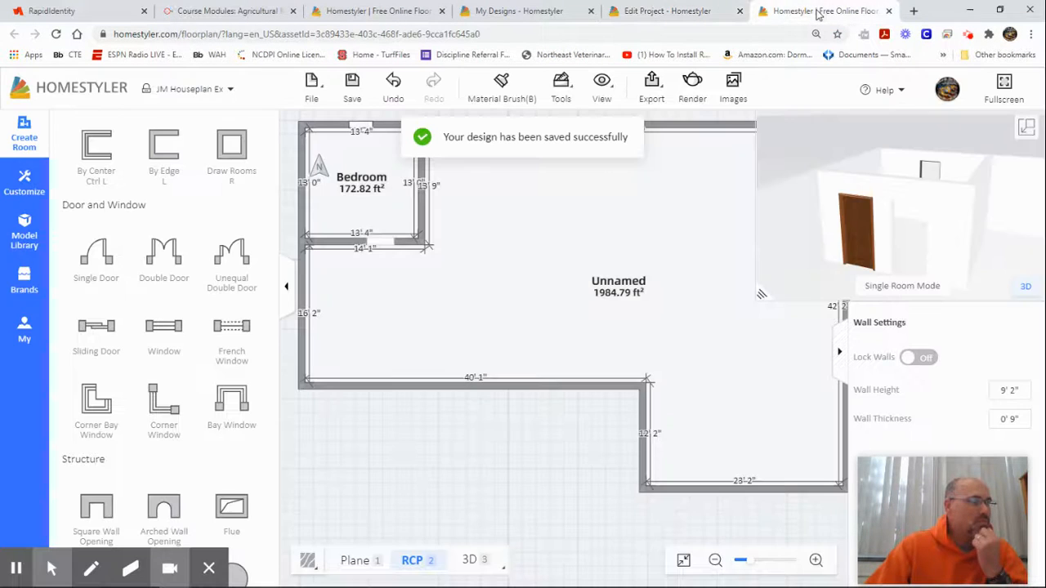
pyautogui.moveTo(815, 11); pyautogui.dragTo(368, 11)
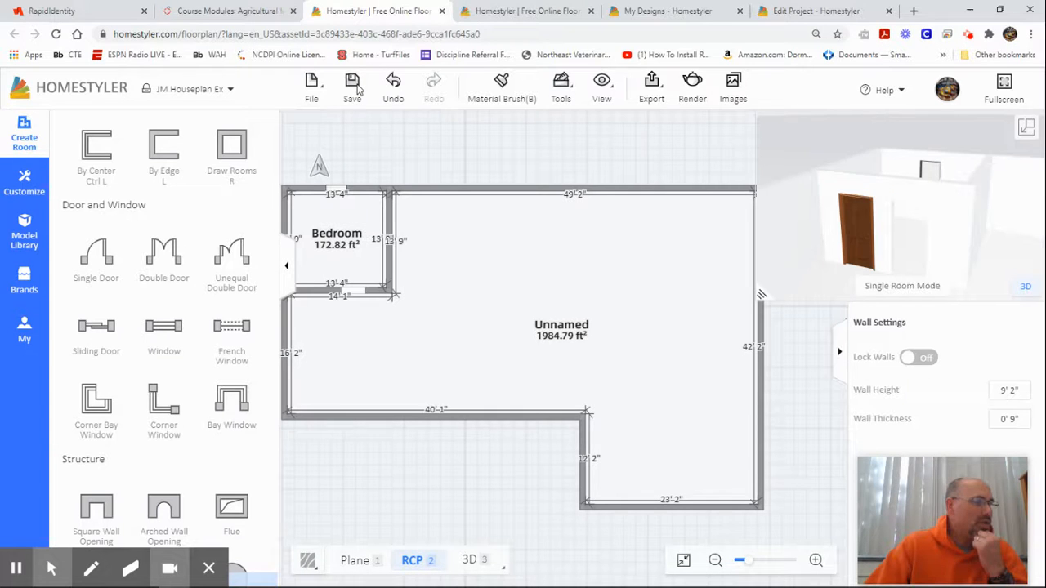
# Step: Back on the course modules page, open the Sharing Your Design assignment
pyautogui.click(229, 11)
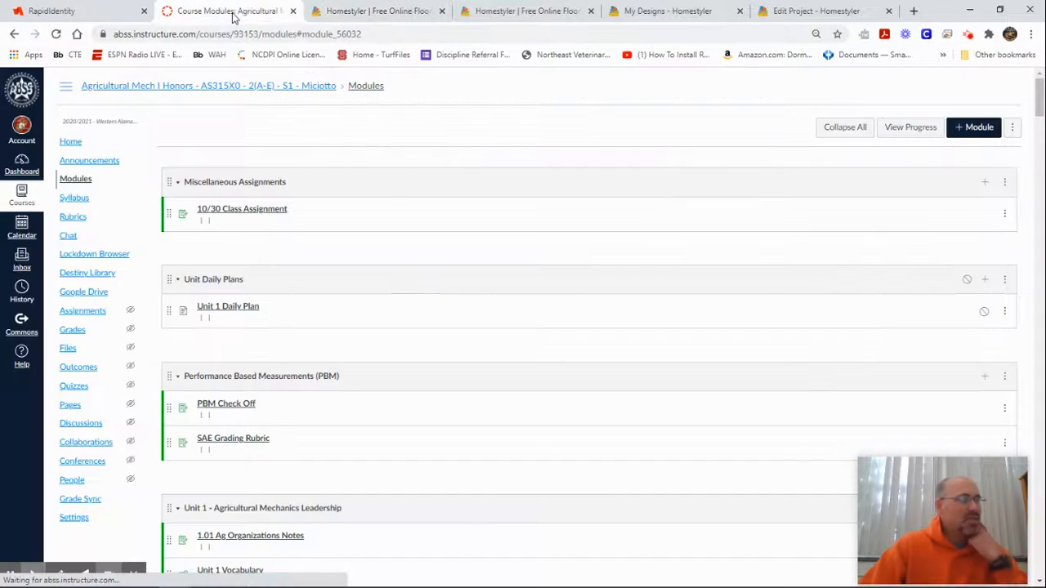
pyautogui.scroll(3, 327, 240)
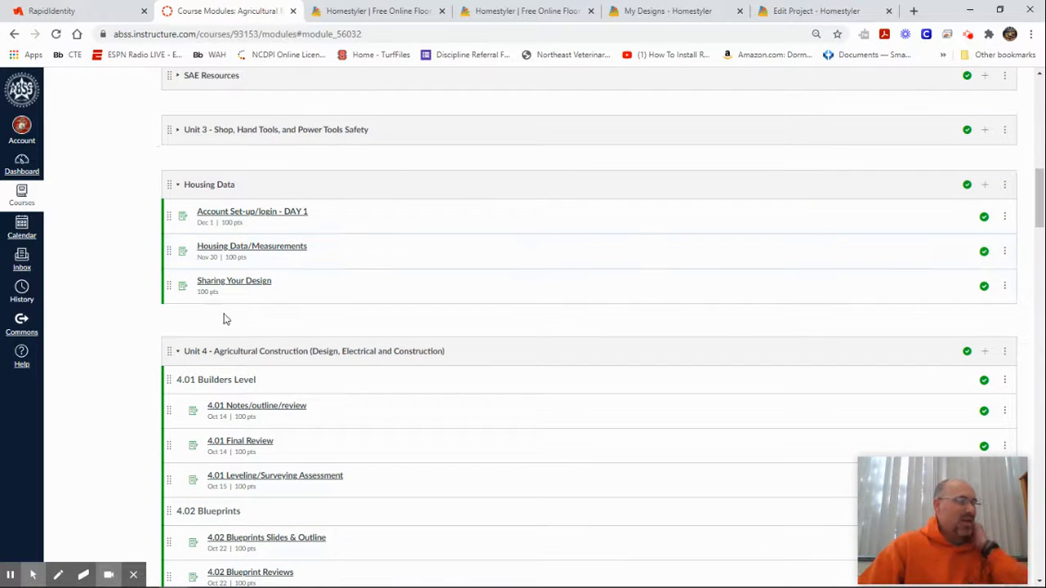
pyautogui.click(242, 285)
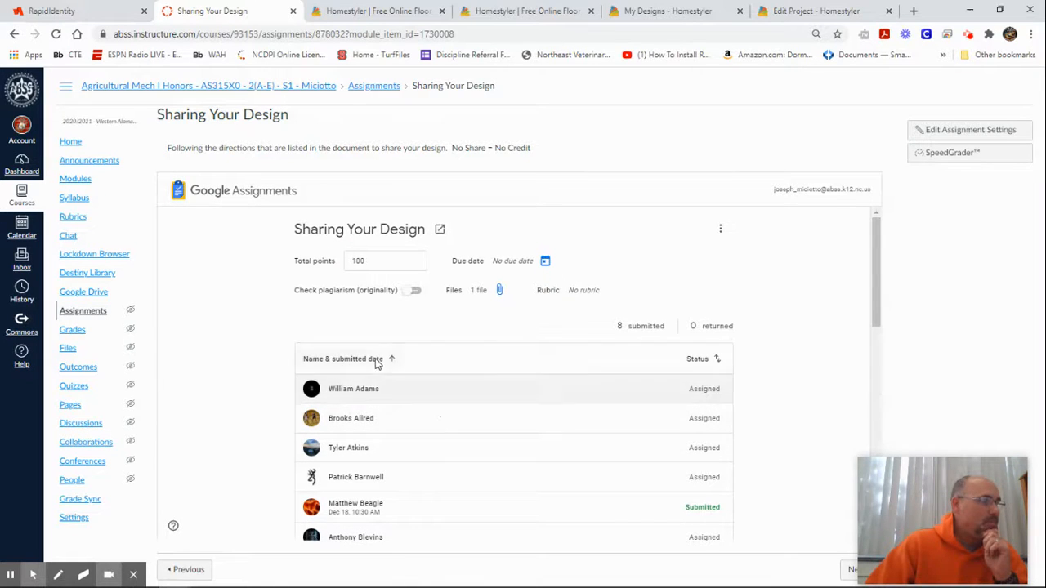
# Step: Open a student's Sharing Your Design submission, scored out of 100, from the Google Assignments list
pyautogui.click(371, 420)
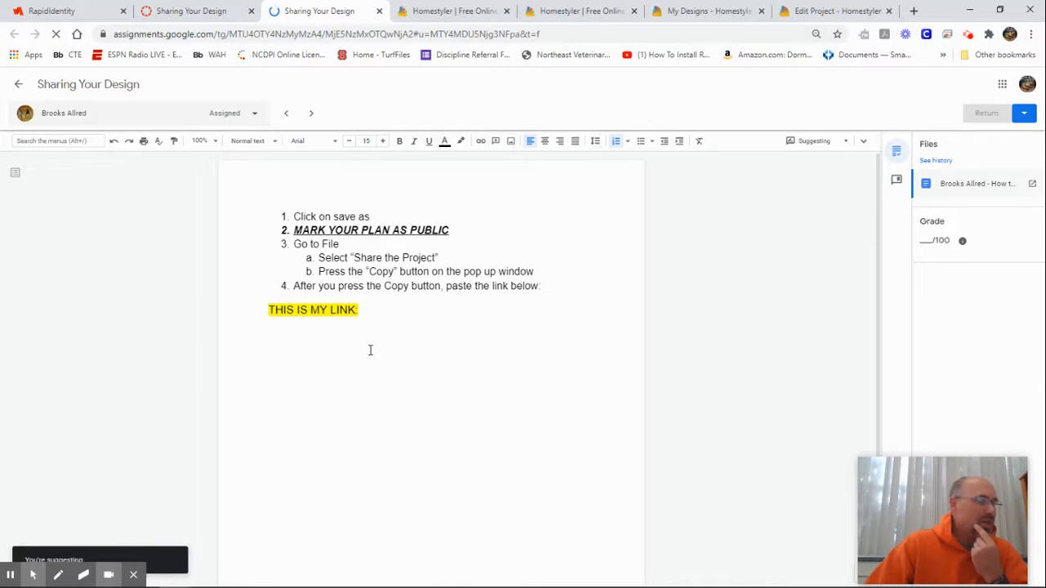
# Step: Share the JM Houseplan Ex project as Public and copy its link, then return to the Sharing Your Design doc
pyautogui.click(449, 11)
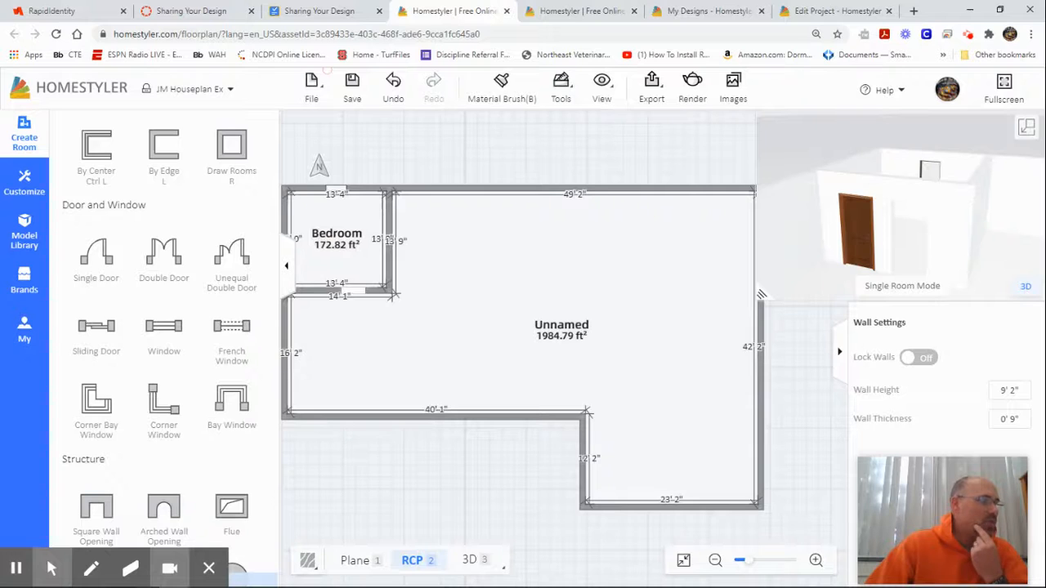
pyautogui.moveTo(323, 92)
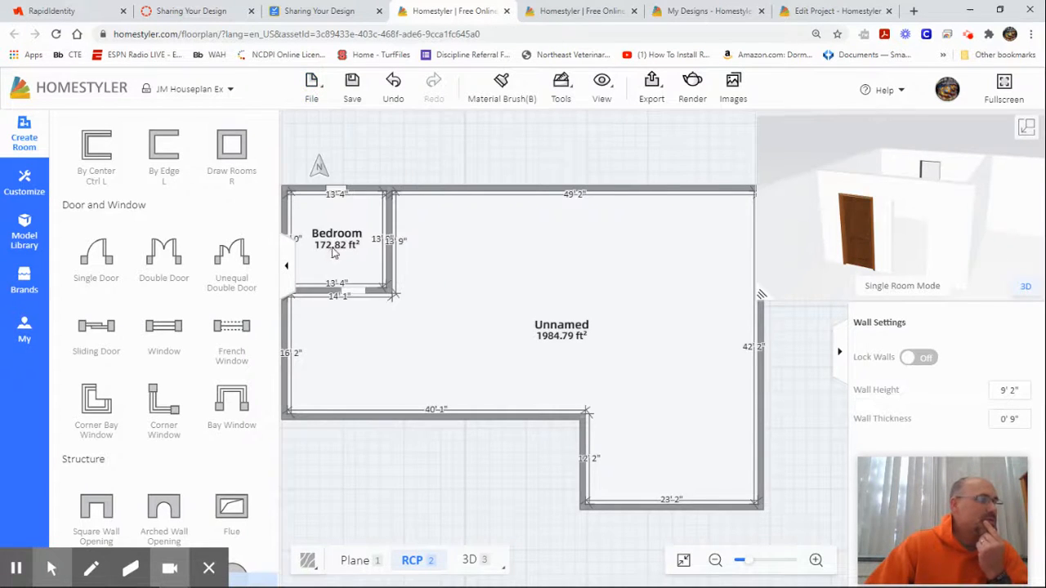
pyautogui.click(330, 242)
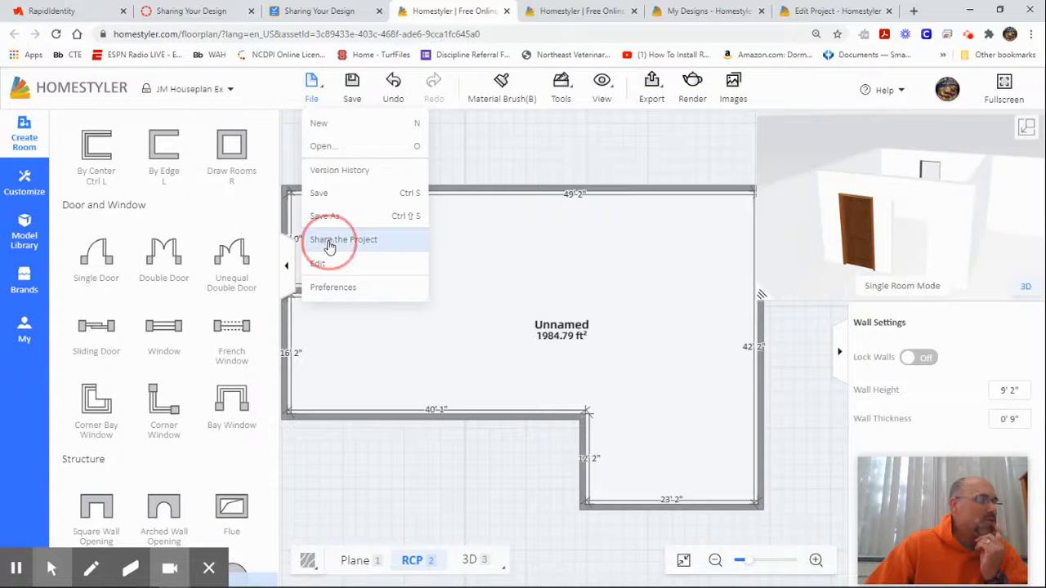
pyautogui.click(351, 311)
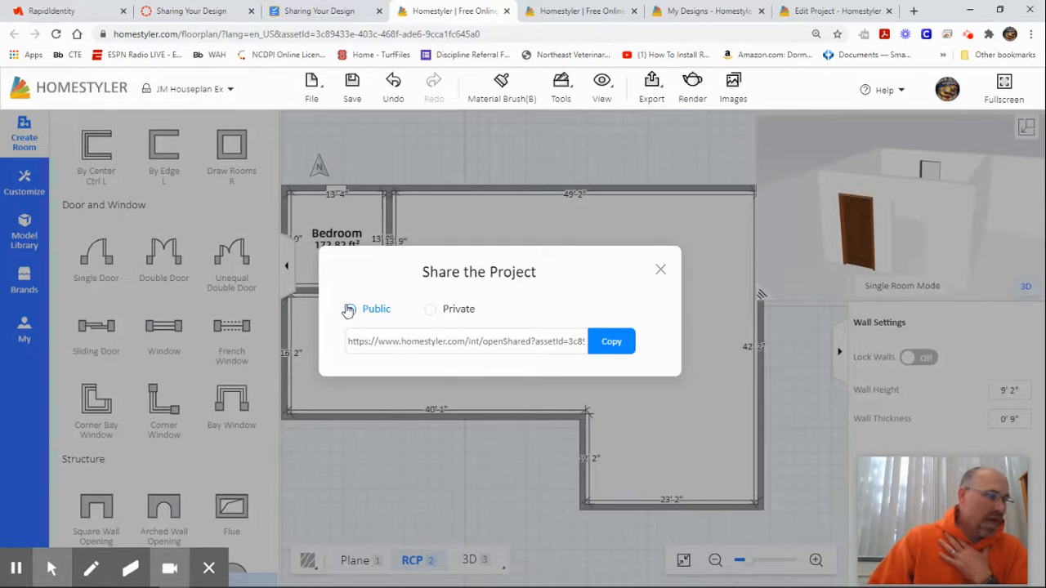
pyautogui.click(611, 341)
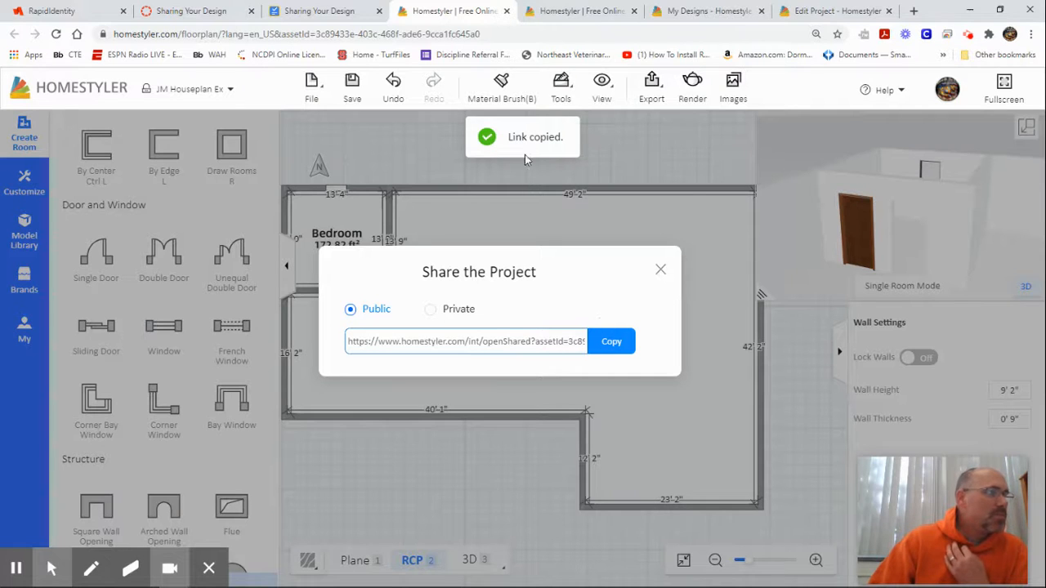
pyautogui.click(326, 14)
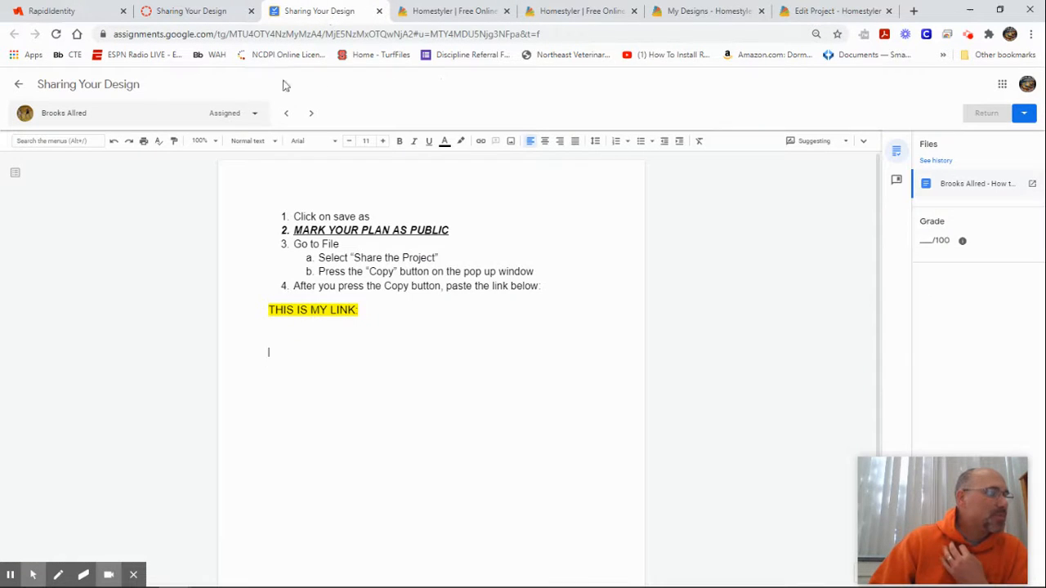
pyautogui.click(296, 354)
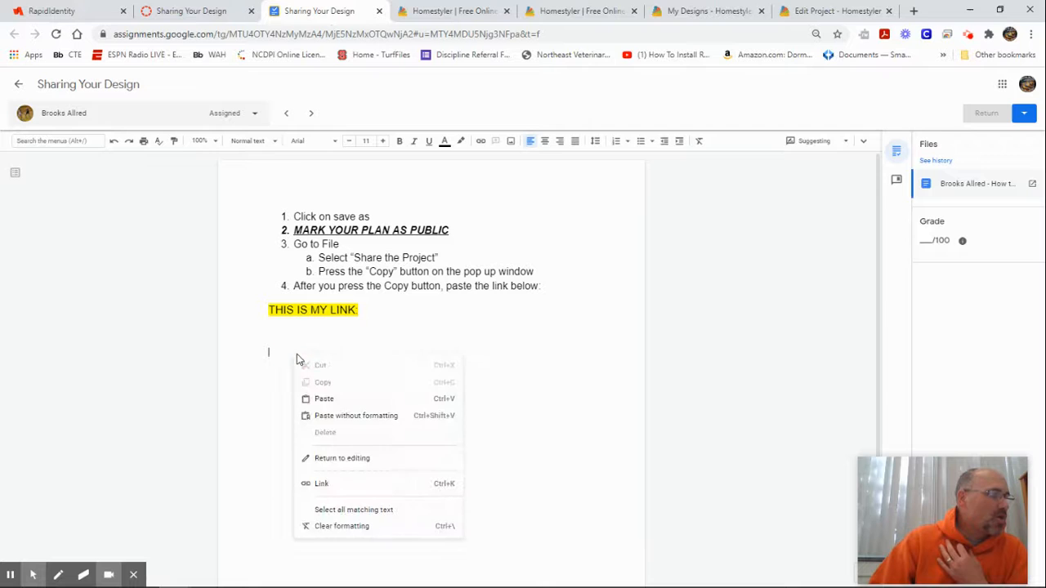
pyautogui.click(315, 398)
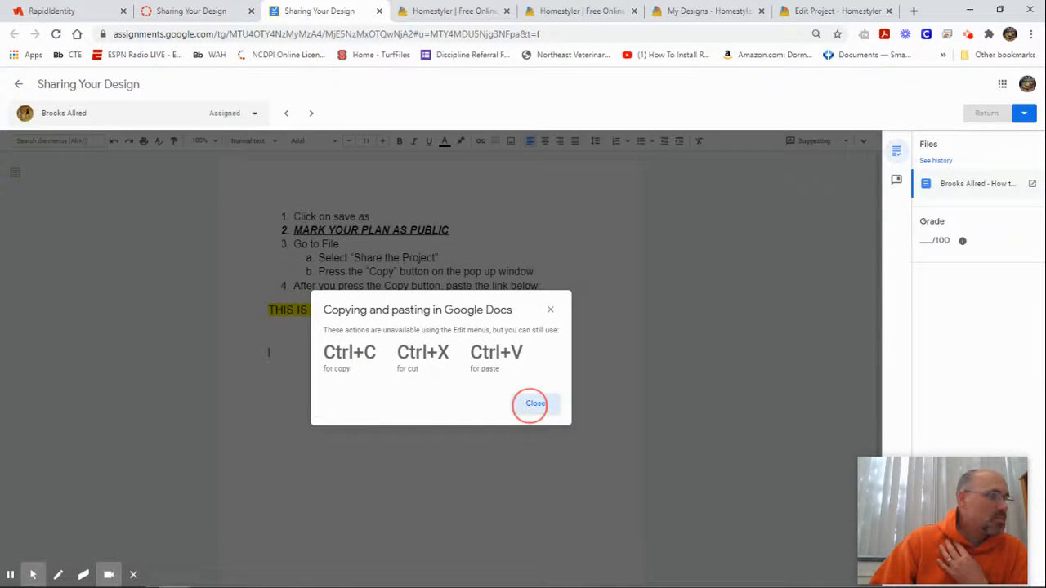
pyautogui.press('Escape')
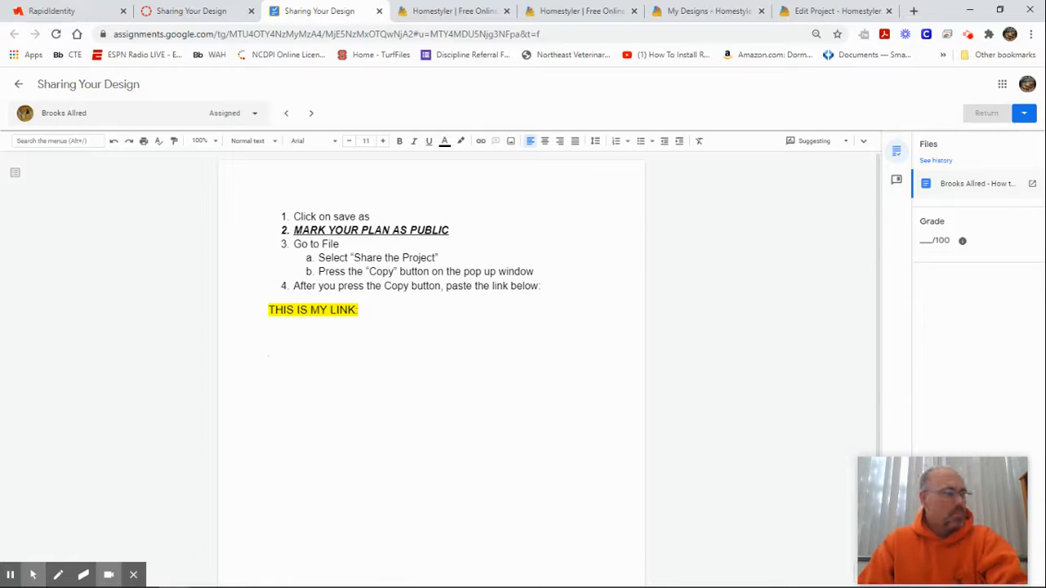
pyautogui.hotkey('ctrl', 'v')
pyautogui.press('Return')
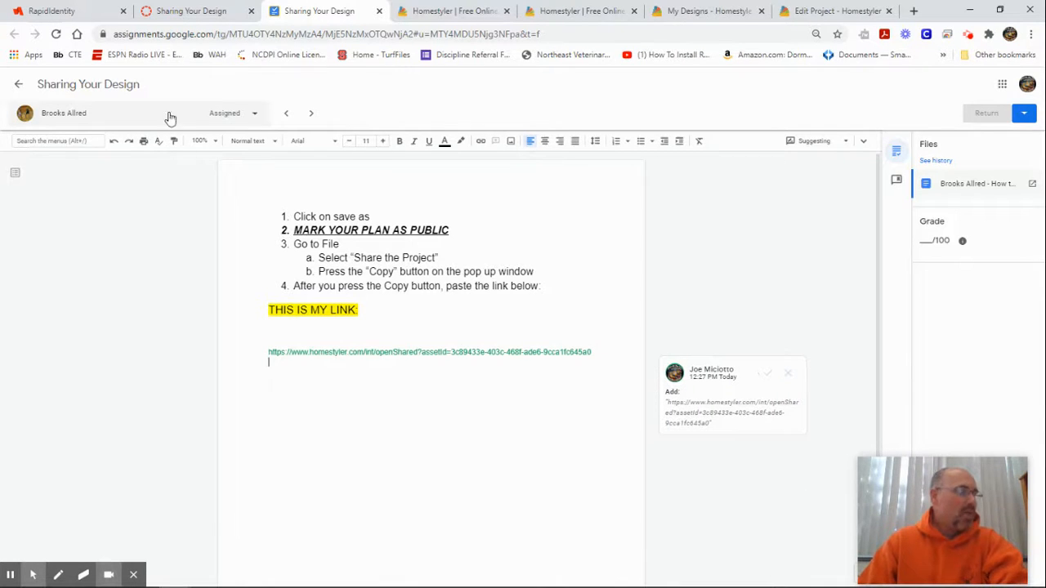
pyautogui.moveTo(602, 353); pyautogui.dragTo(257, 355)
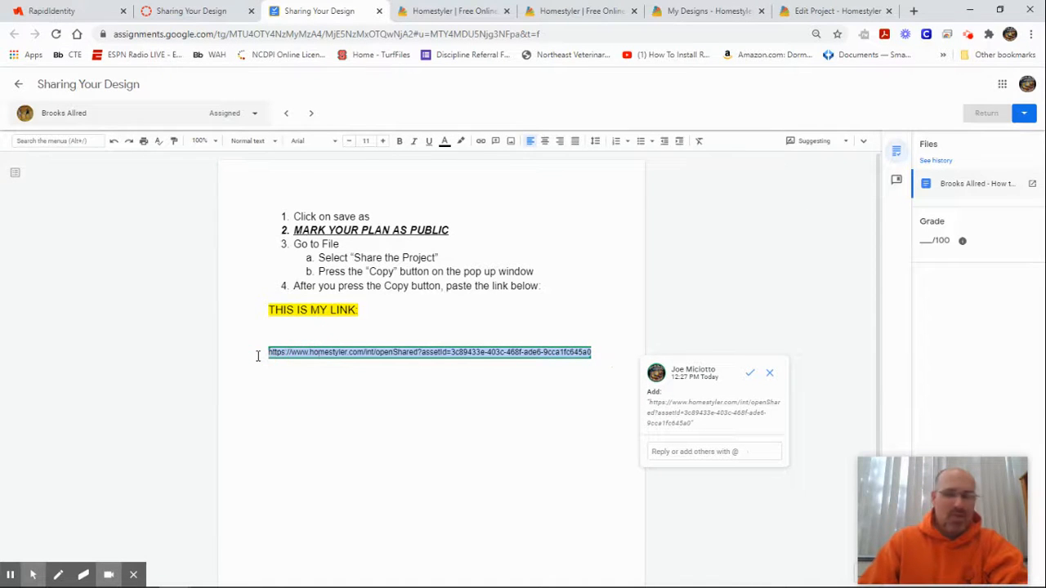
pyautogui.press('BackSpace')
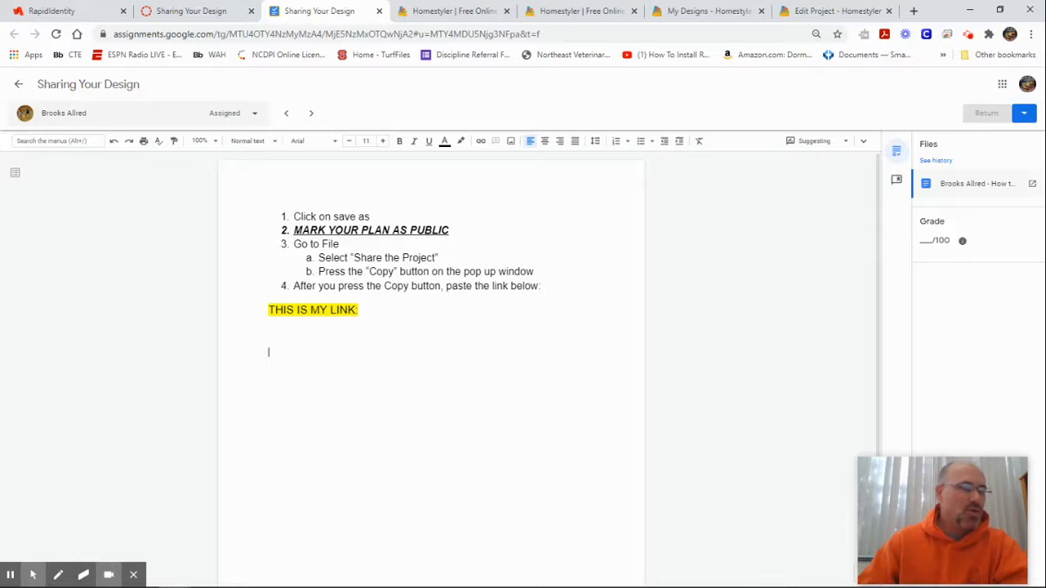
pyautogui.click(200, 10)
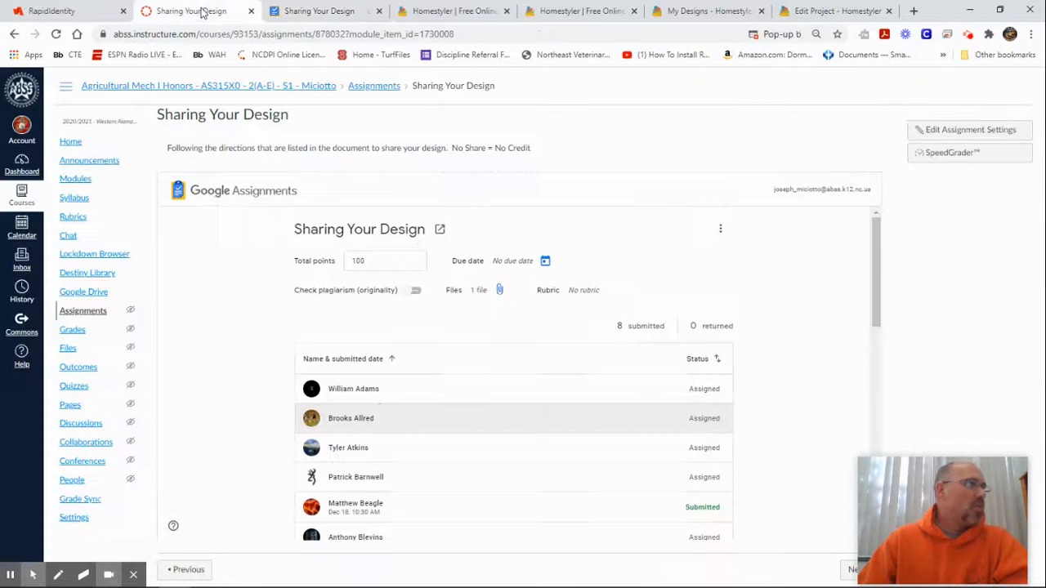
# Step: Return to the Sharing Your Design submissions list showing 8 submitted and 0 returned
pyautogui.moveTo(957, 466)
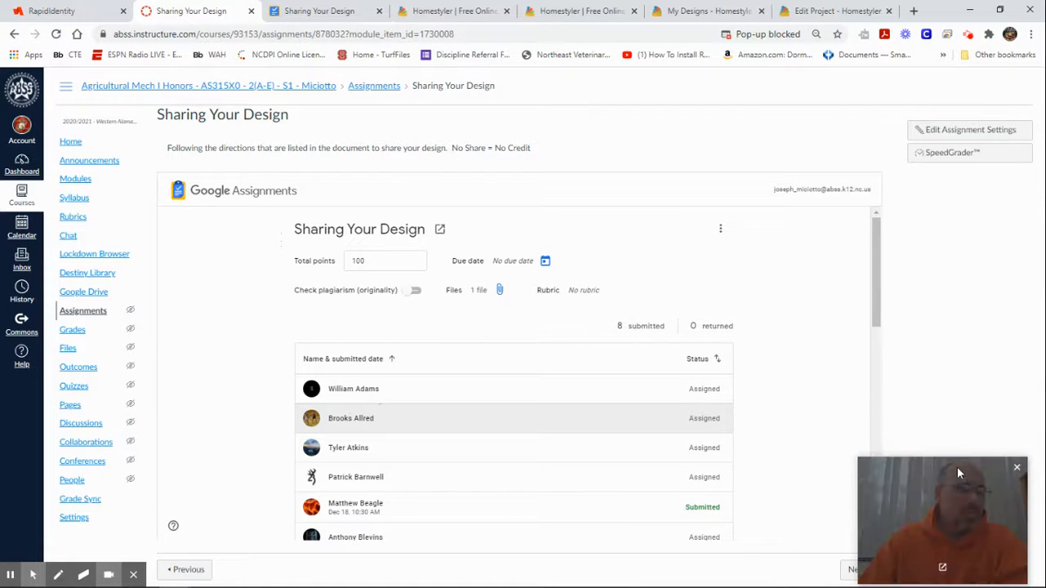